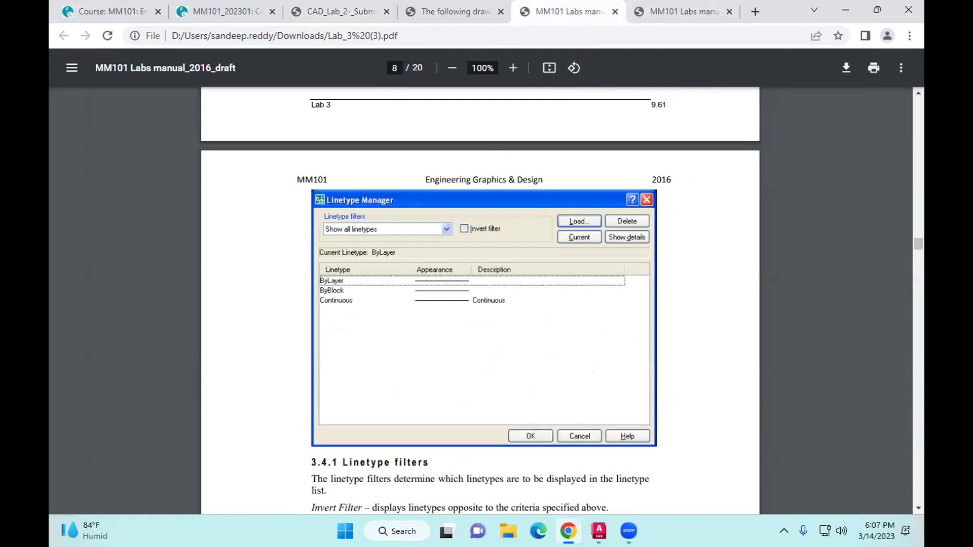
Step: Switch from the PDF lab manual to the open Drawing1 in AutoCAD
{"action": "mouse_move", "coordinate": [599, 532]}
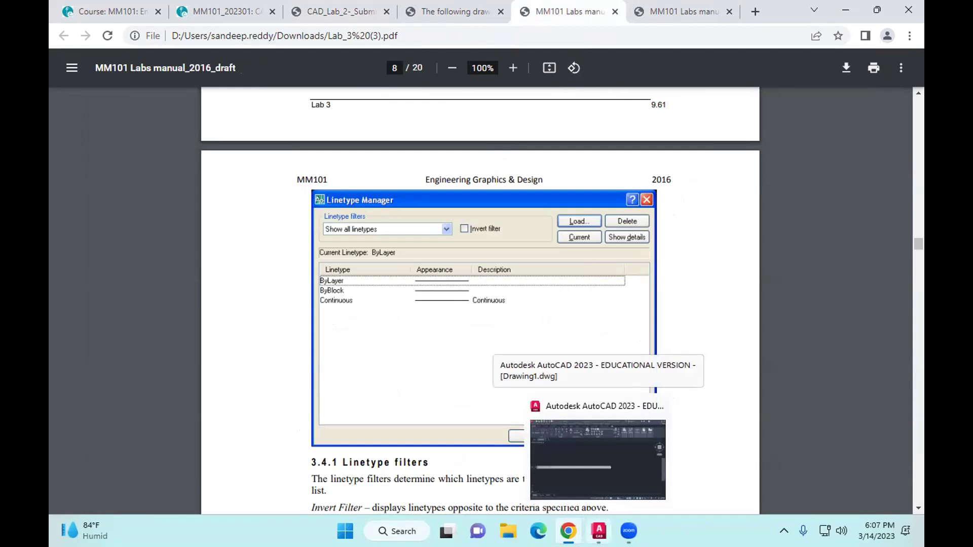
{"action": "left_click", "coordinate": [598, 459]}
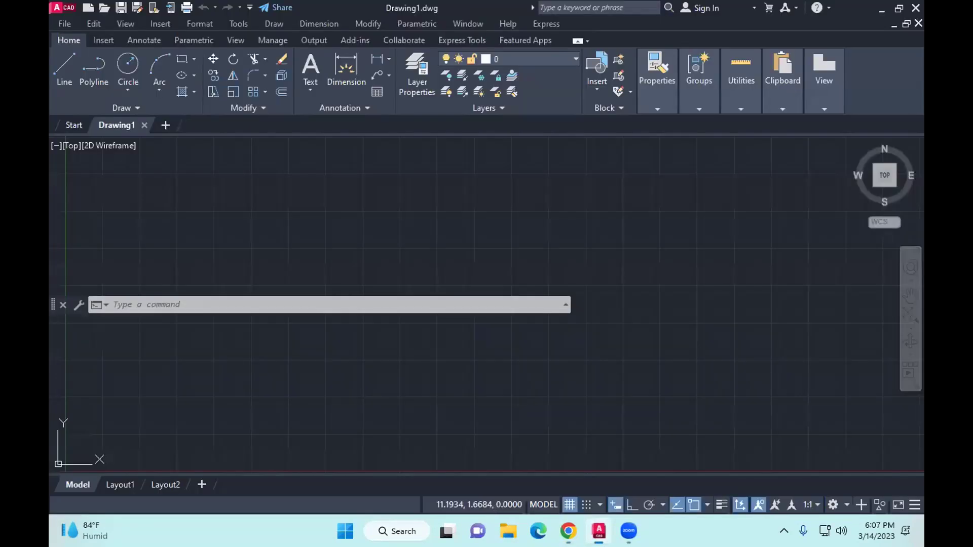
{"action": "left_click", "coordinate": [207, 143]}
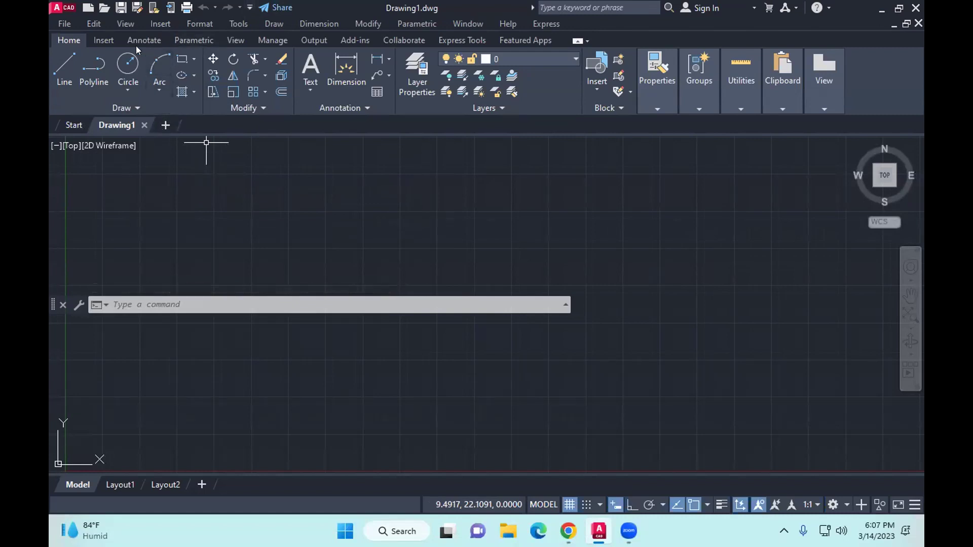
Step: Open the Linetype Manager and load the CENTERX2 linetype from acad.lin
{"action": "left_click", "coordinate": [201, 26]}
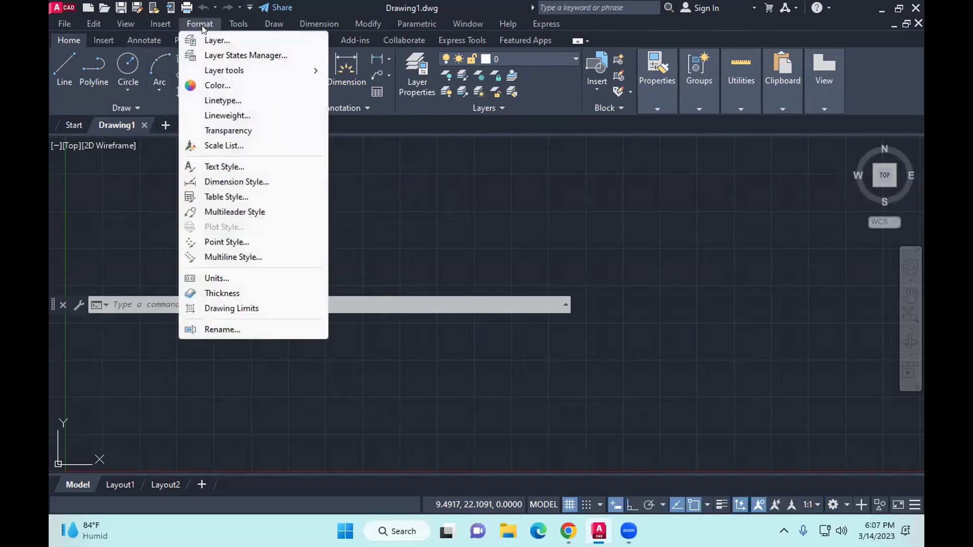
{"action": "left_click", "coordinate": [229, 101]}
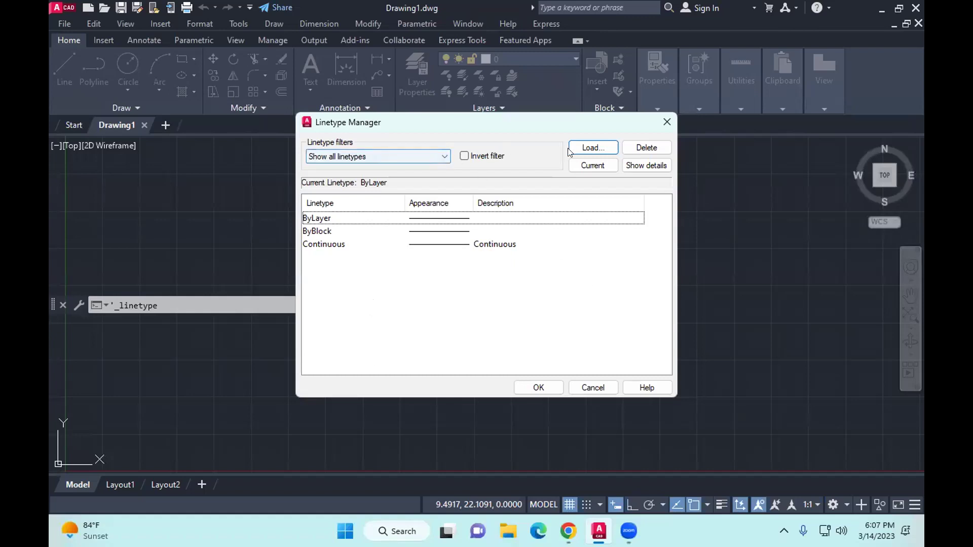
{"action": "left_click", "coordinate": [589, 150]}
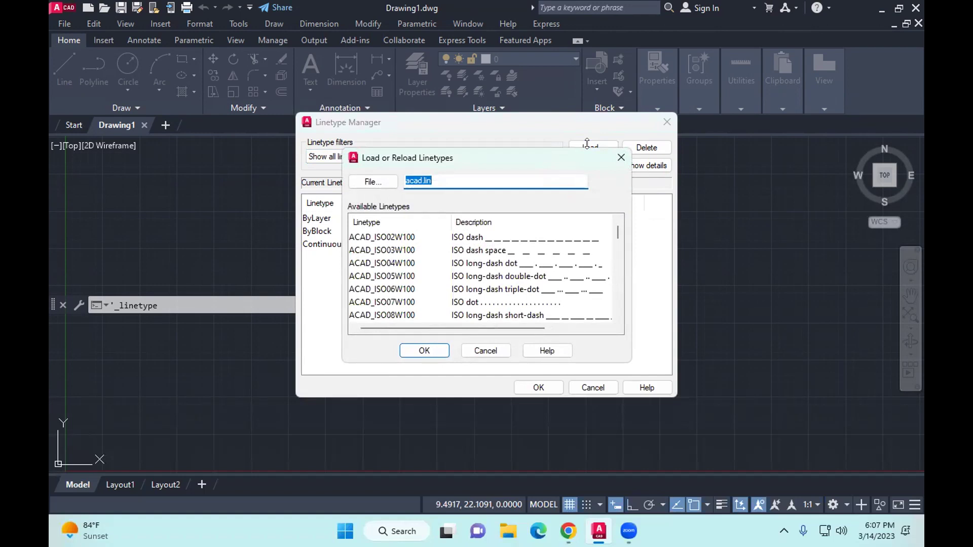
{"action": "left_click_drag", "start_coordinate": [617, 233], "coordinate": [615, 275]}
{"action": "left_click", "coordinate": [362, 251]}
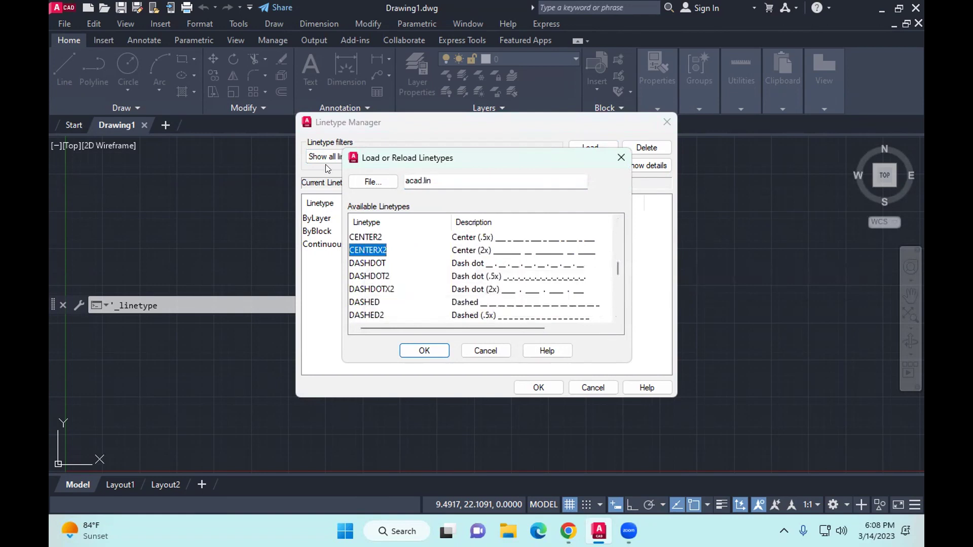
{"action": "left_click", "coordinate": [424, 351]}
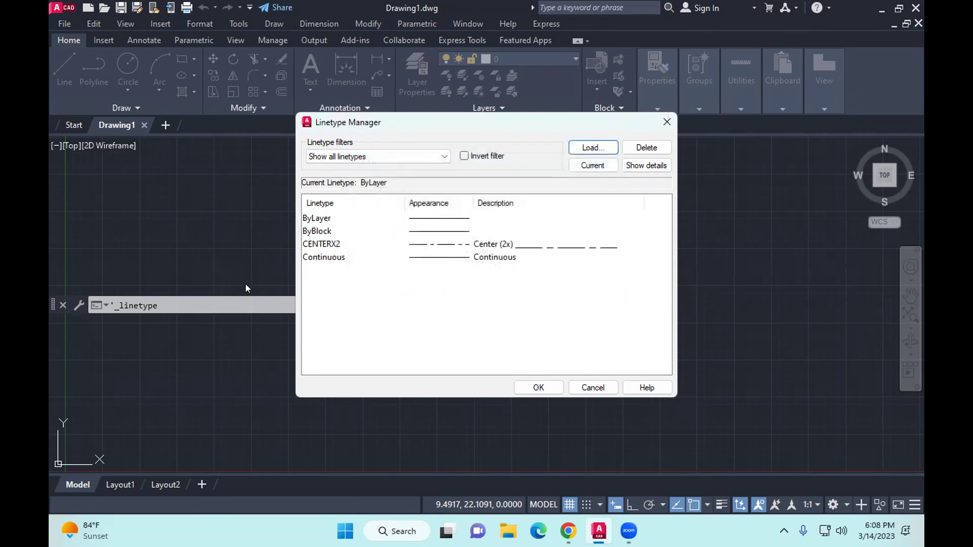
Step: Load the HIDDENX2 linetype from acad.lin as well and accept the Linetype Manager changes
{"action": "left_click", "coordinate": [593, 147]}
{"action": "left_click_drag", "start_coordinate": [619, 226], "coordinate": [615, 289]}
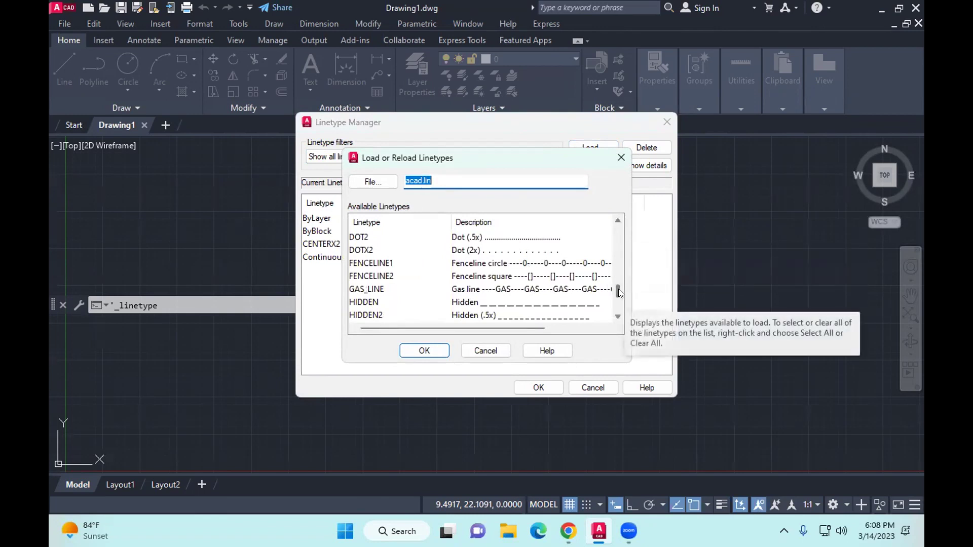
{"action": "left_click_drag", "start_coordinate": [618, 291], "coordinate": [615, 298]}
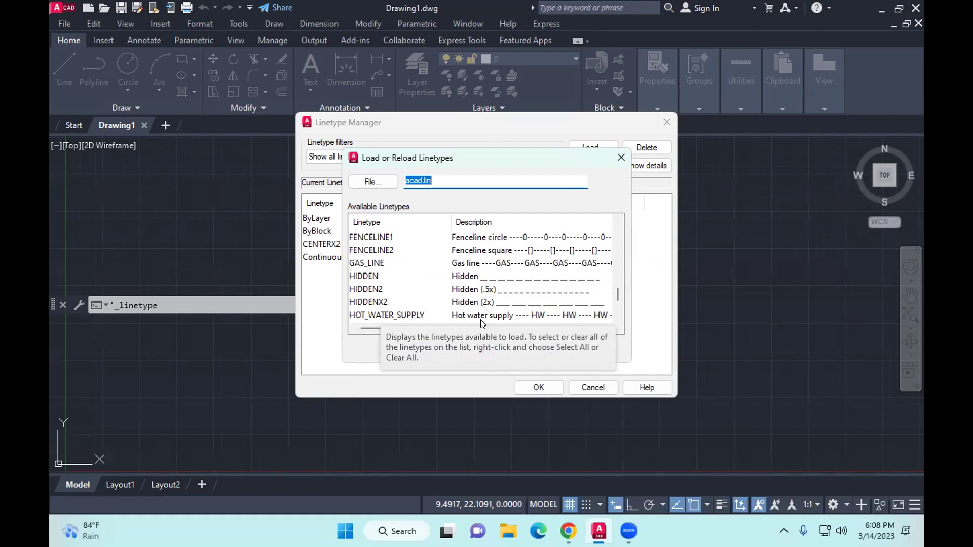
{"action": "left_click", "coordinate": [372, 303]}
{"action": "left_click", "coordinate": [434, 350]}
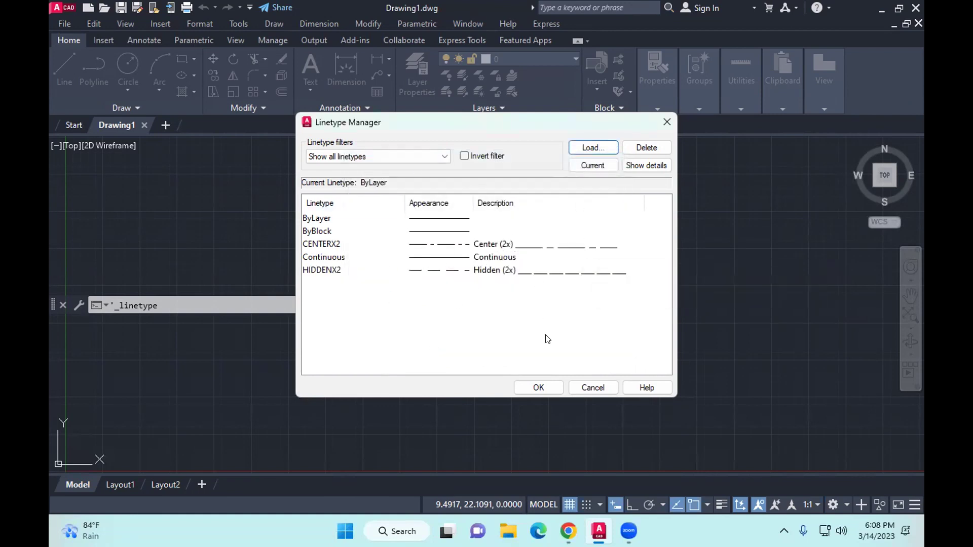
{"action": "left_click", "coordinate": [539, 388]}
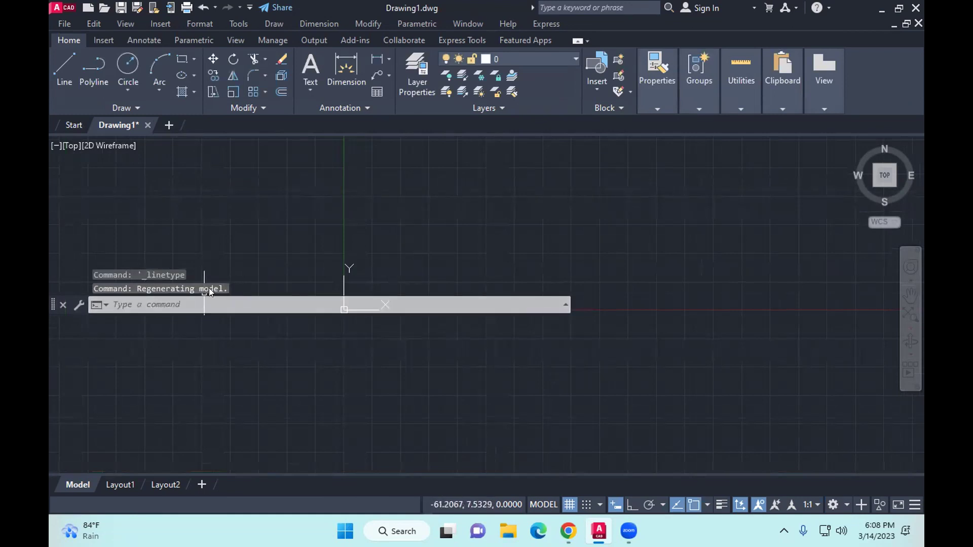
Step: Draw a single, nearly horizontal line above the origin, crossing the Y axis
{"action": "type", "text": "l"}
{"action": "key", "text": "Return"}
{"action": "left_click", "coordinate": [261, 218]}
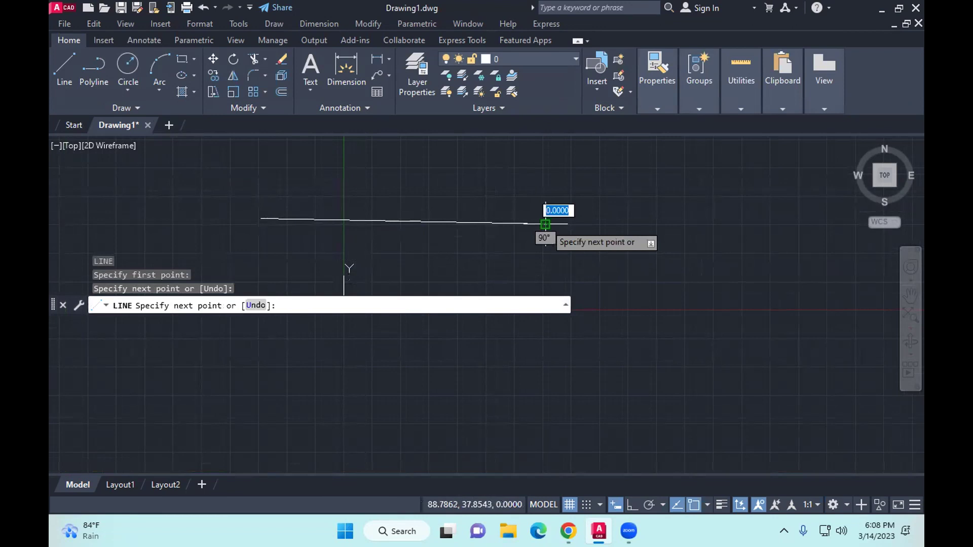
{"action": "key", "text": "Escape"}
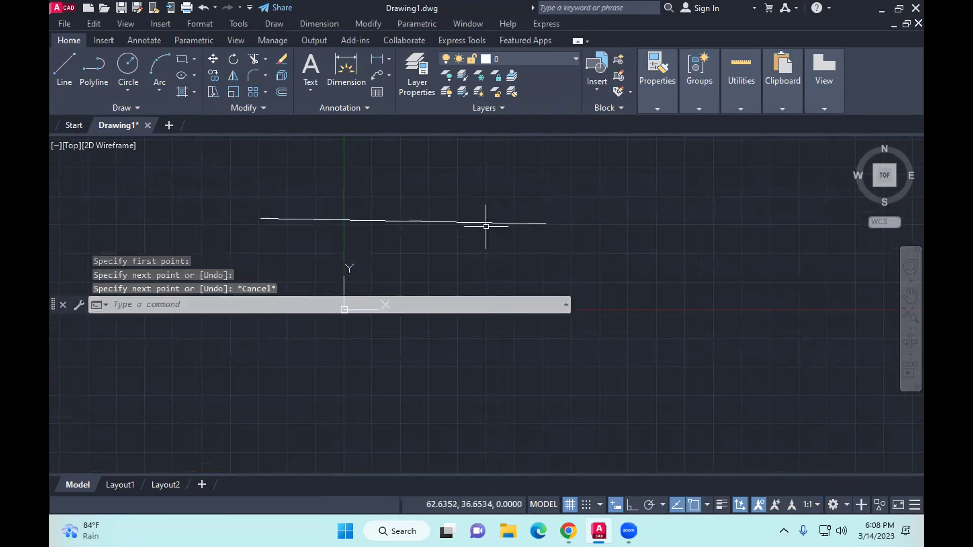
Step: Assign the CENTERX2 linetype to the nearly horizontal line
{"action": "left_click", "coordinate": [476, 230]}
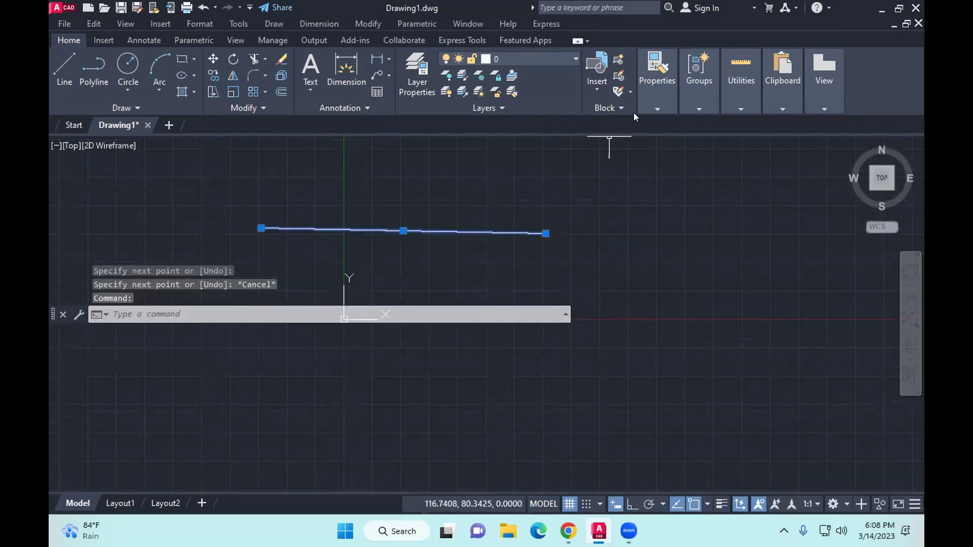
{"action": "left_click", "coordinate": [654, 103]}
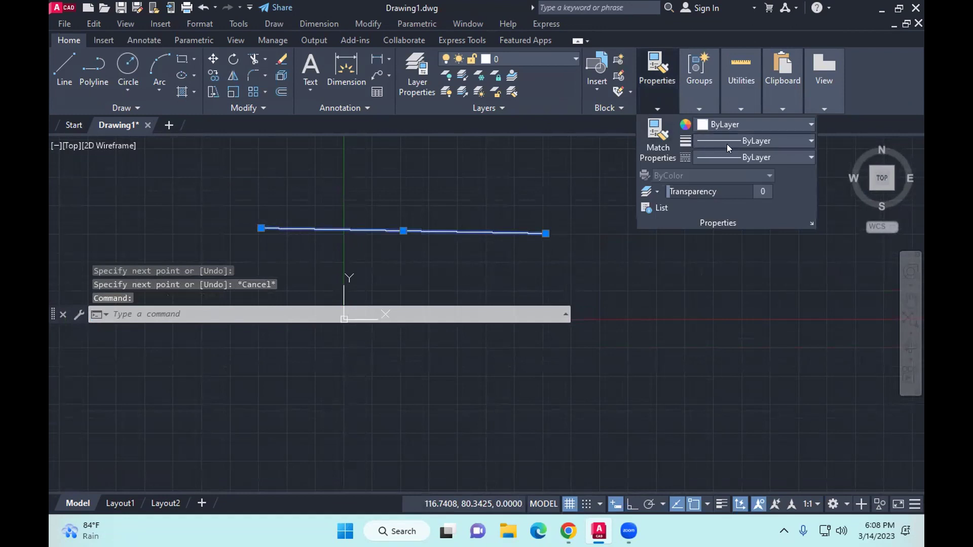
{"action": "left_click", "coordinate": [722, 157]}
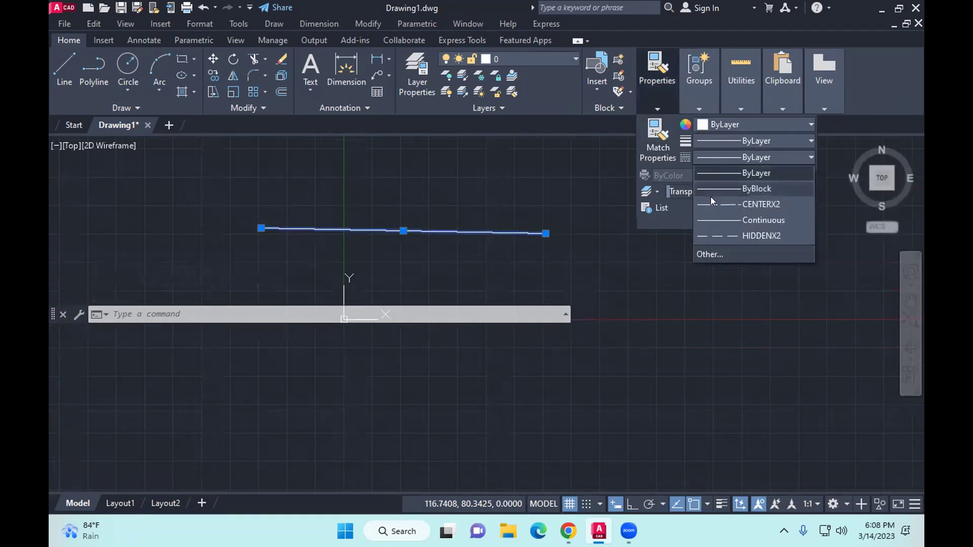
{"action": "left_click", "coordinate": [717, 204]}
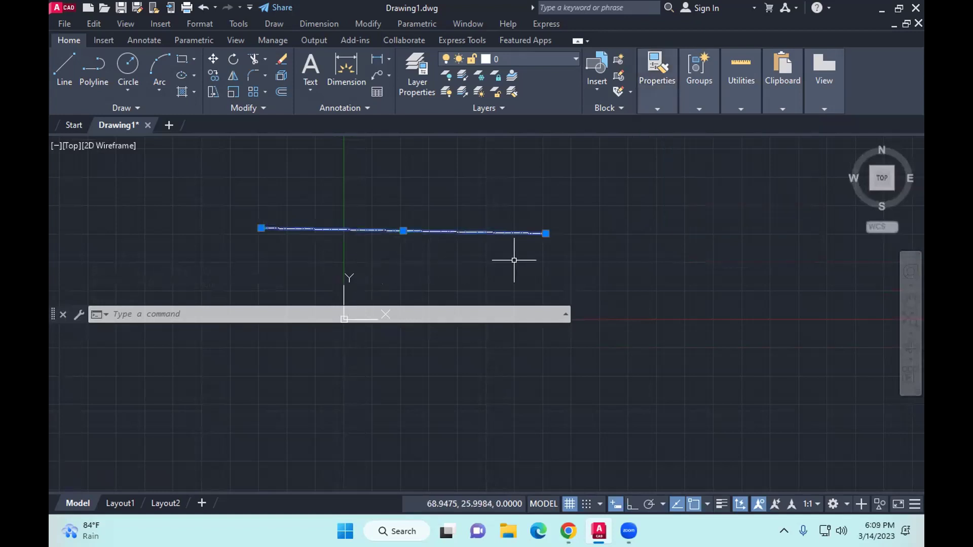
{"action": "scroll", "coordinate": [471, 233], "scroll_direction": "up", "scroll_amount": 5}
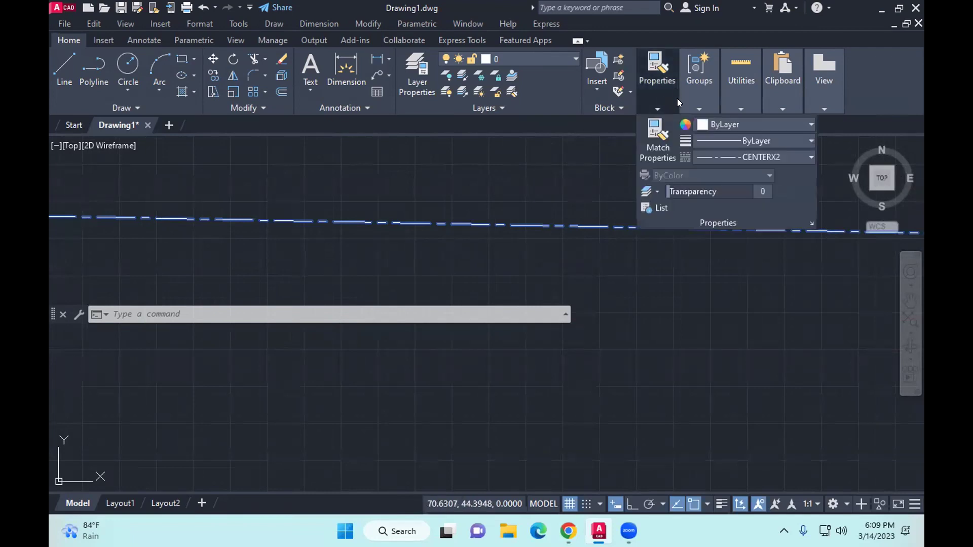
Step: Change the selected line's linetype to HIDDENX2
{"action": "mouse_move", "coordinate": [656, 107]}
{"action": "left_click", "coordinate": [733, 160]}
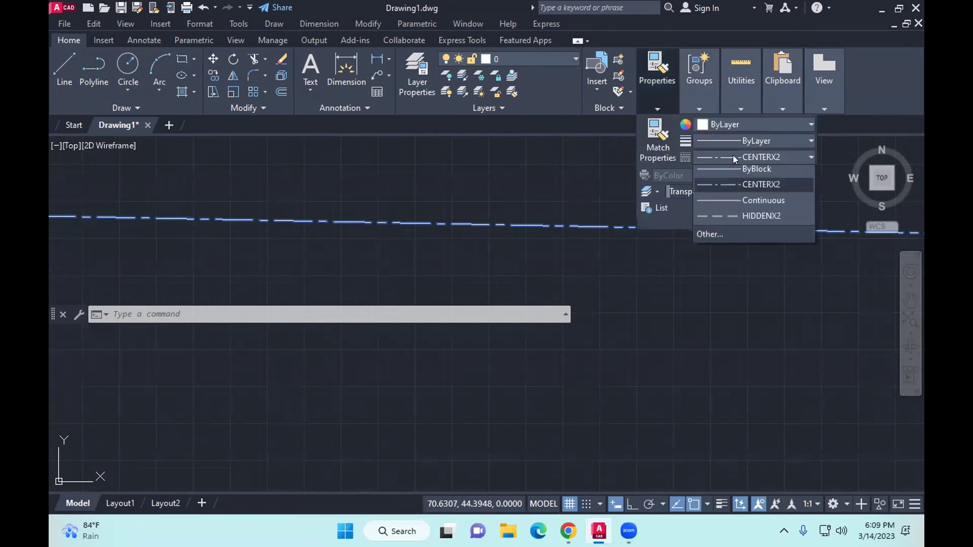
{"action": "left_click", "coordinate": [731, 231]}
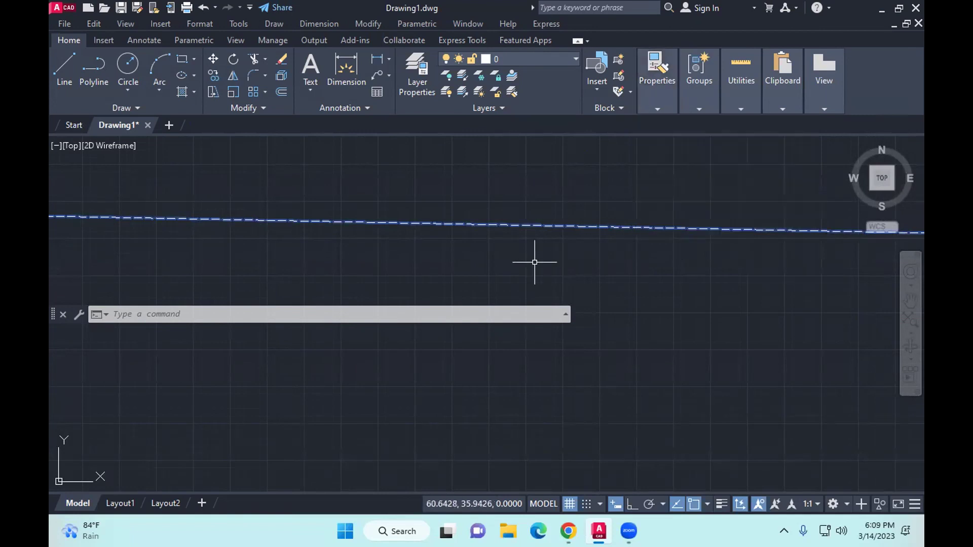
{"action": "scroll", "coordinate": [504, 254], "scroll_direction": "down", "scroll_amount": 1}
{"action": "left_click", "coordinate": [504, 236]}
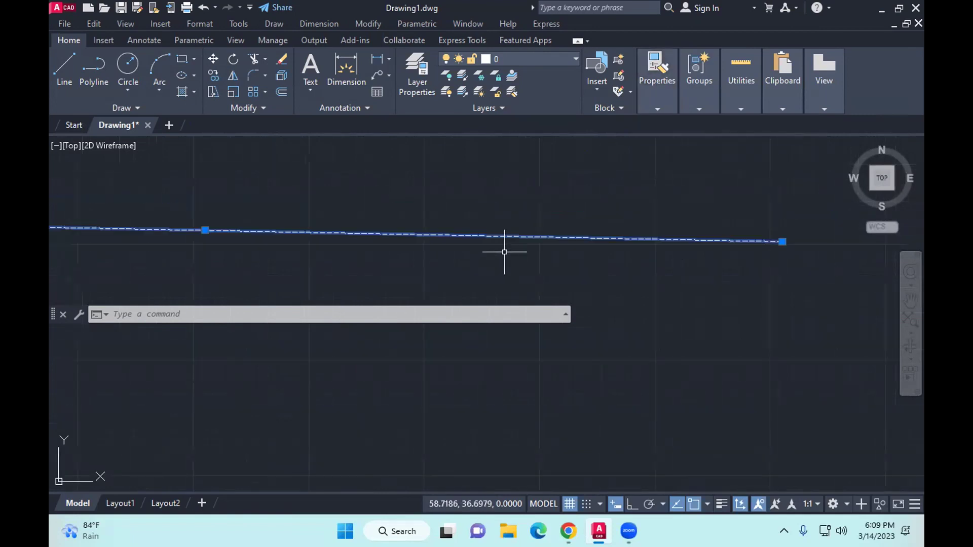
{"action": "scroll", "coordinate": [506, 248], "scroll_direction": "down", "scroll_amount": 3}
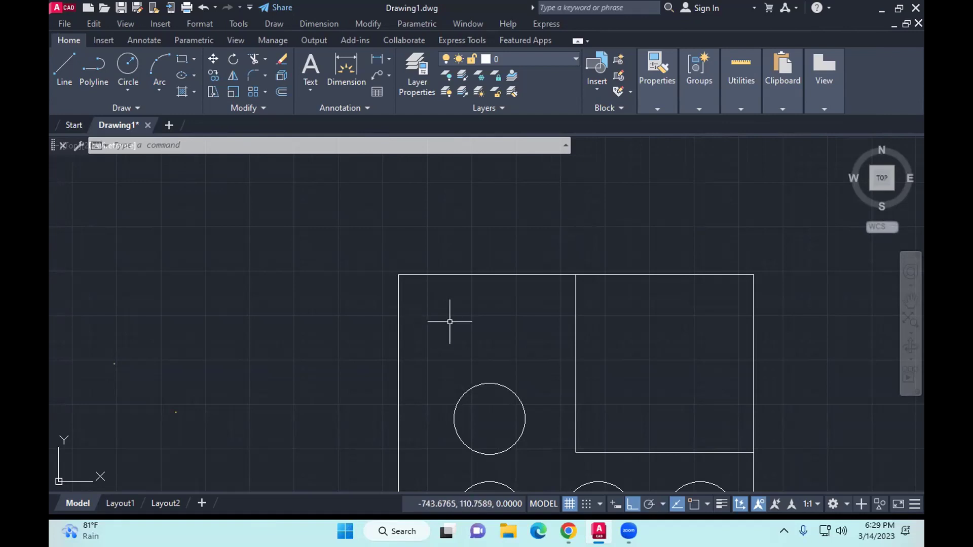
Step: Set the lineweight of the uppermost circle inside the large rectangle to 0.60 mm
{"action": "middle_click_drag", "start_coordinate": [450, 320], "coordinate": [448, 220]}
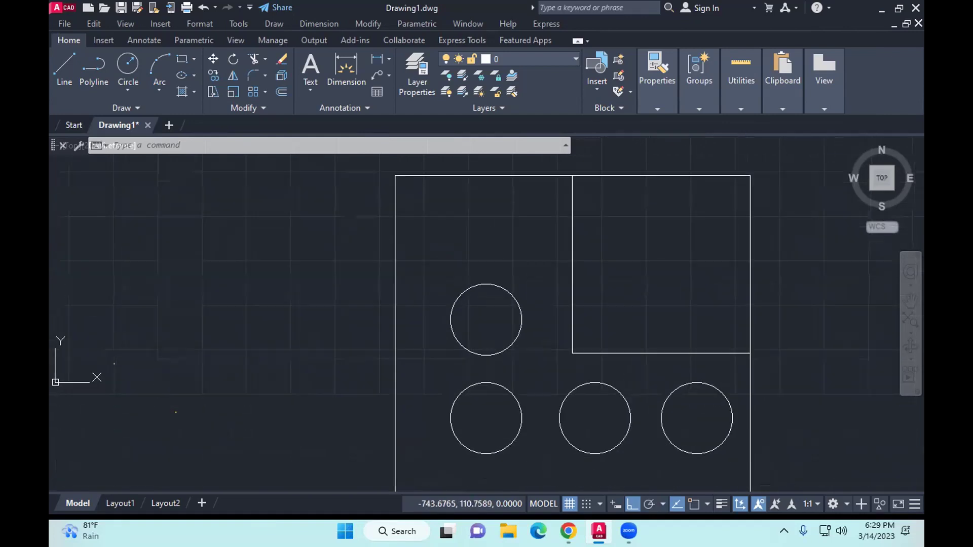
{"action": "left_click", "coordinate": [484, 272]}
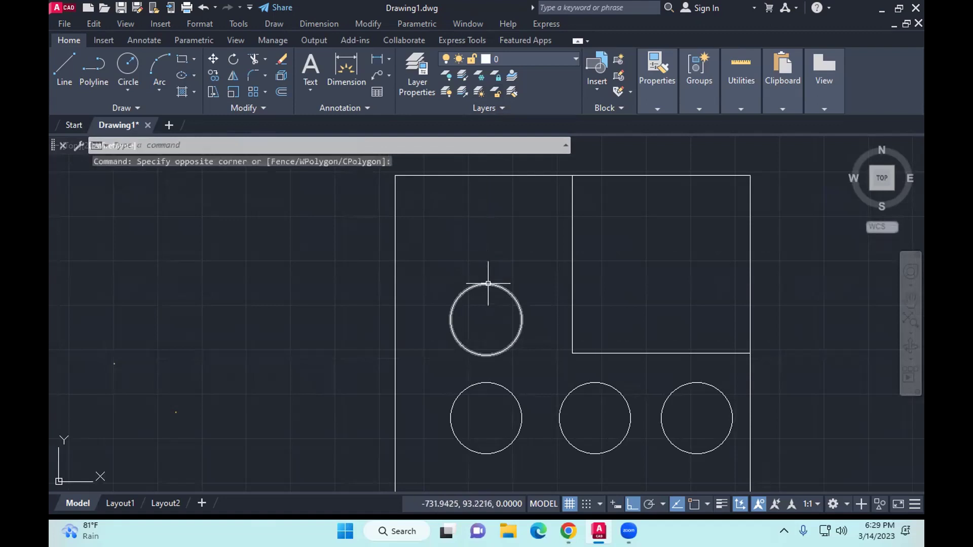
{"action": "left_click", "coordinate": [489, 284]}
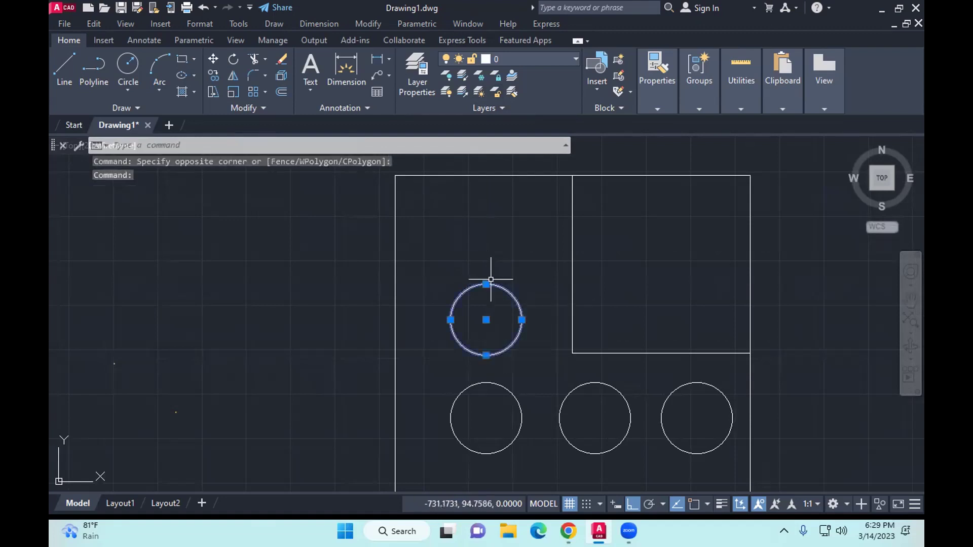
{"action": "left_click", "coordinate": [647, 104]}
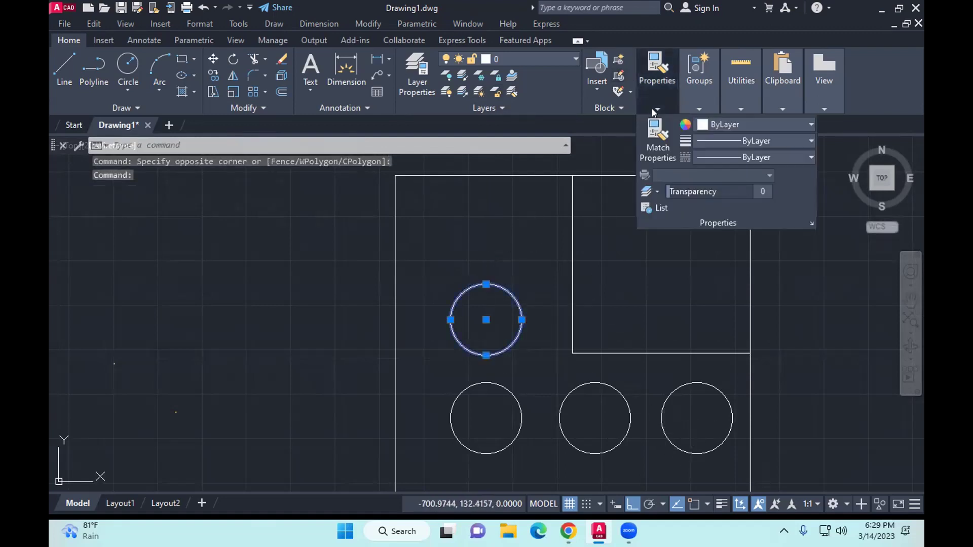
{"action": "left_click", "coordinate": [709, 136]}
{"action": "scroll", "coordinate": [720, 180], "scroll_direction": "down", "scroll_amount": 3}
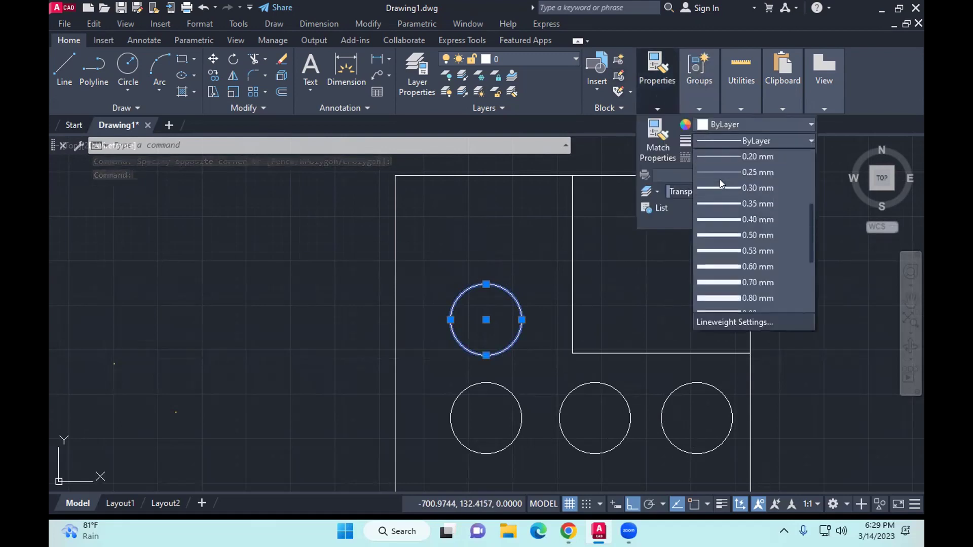
{"action": "left_click", "coordinate": [720, 265]}
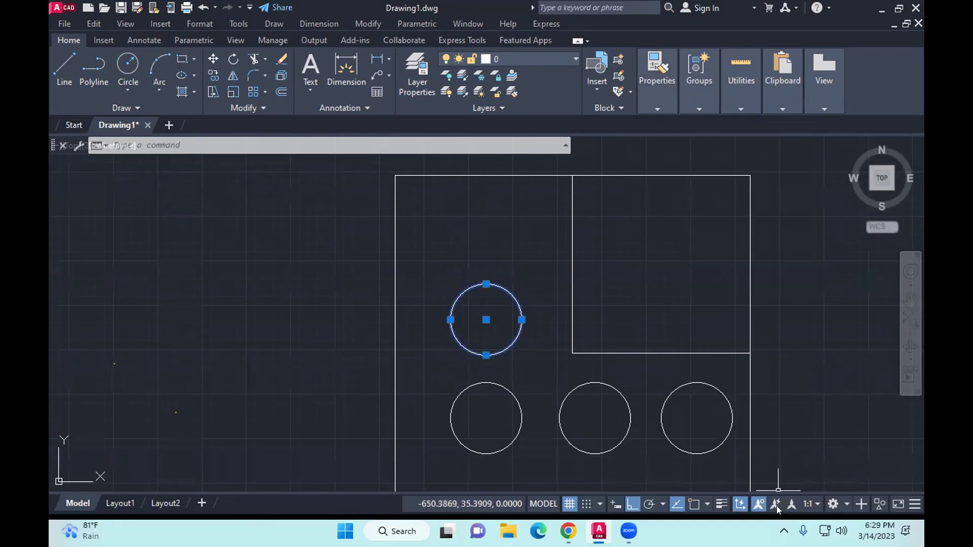
Step: Turn on lineweight display in the drawing and deselect the circle
{"action": "left_click", "coordinate": [720, 507]}
{"action": "key", "text": "Escape"}
{"action": "key", "text": "Escape"}
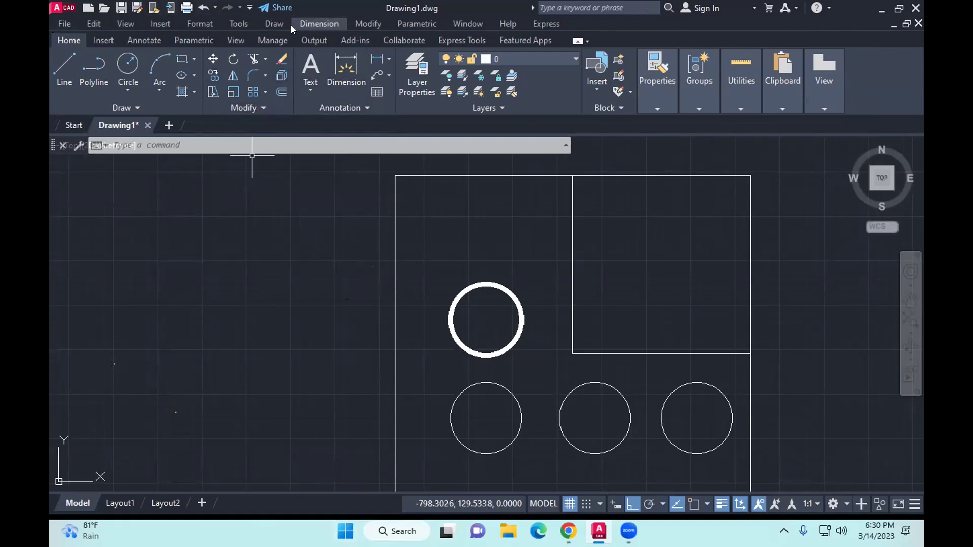
Step: Match the properties of the thick uppermost circle to the three circles in the row below it
{"action": "left_click", "coordinate": [366, 26]}
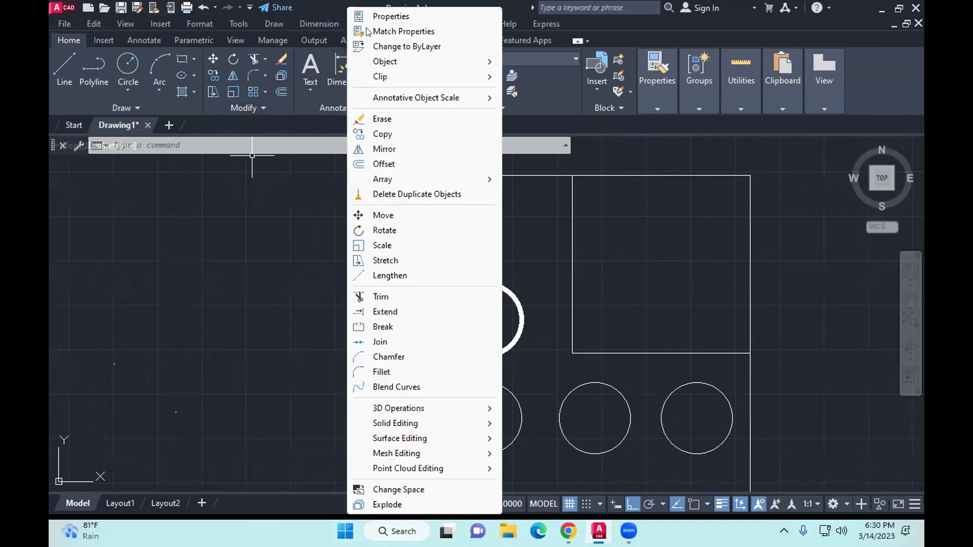
{"action": "left_click", "coordinate": [396, 32]}
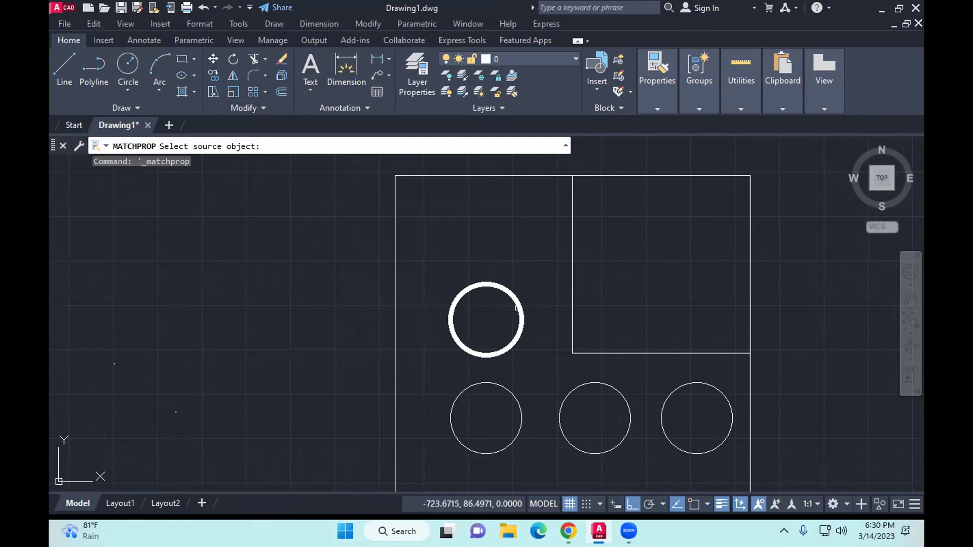
{"action": "left_click", "coordinate": [519, 298]}
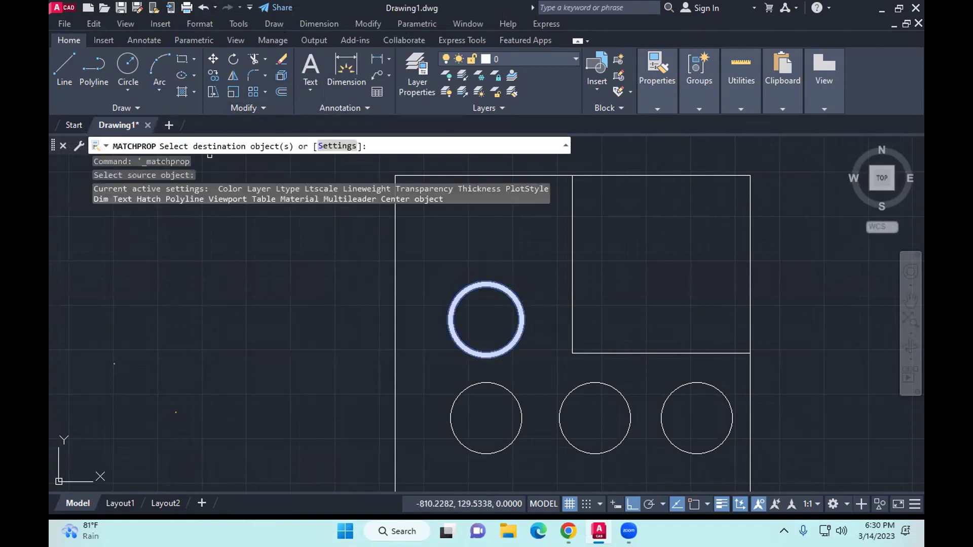
{"action": "left_click", "coordinate": [495, 384]}
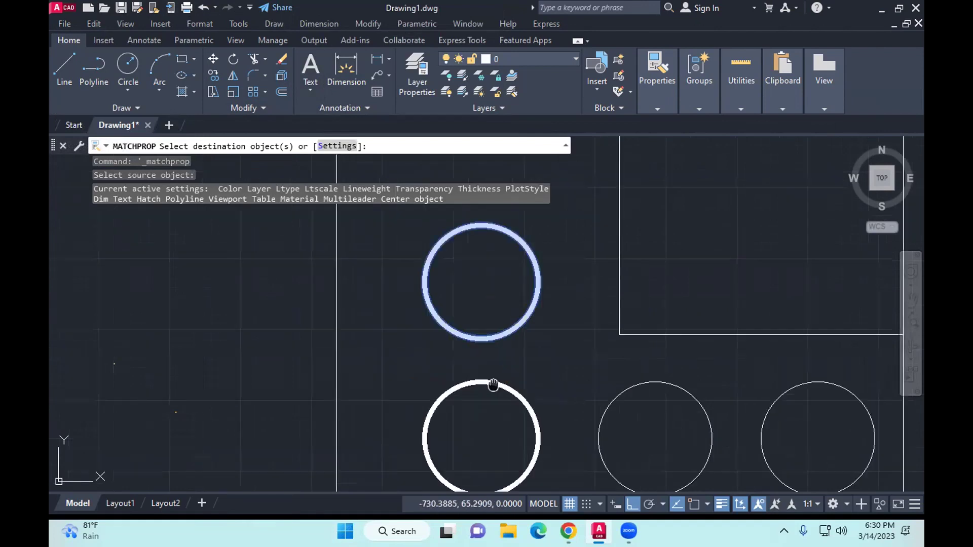
{"action": "scroll", "coordinate": [492, 386], "scroll_direction": "up", "scroll_amount": 2}
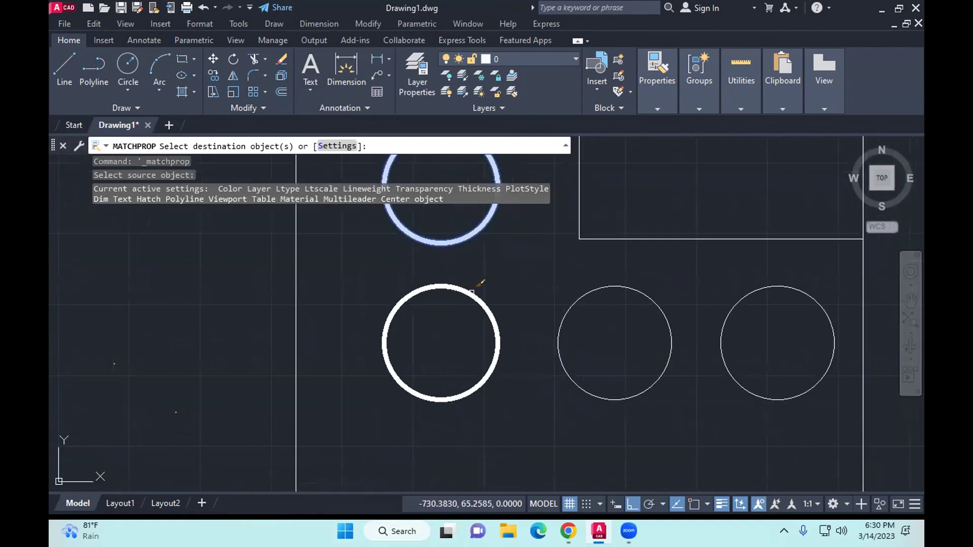
{"action": "left_click", "coordinate": [645, 295]}
{"action": "left_click", "coordinate": [758, 286]}
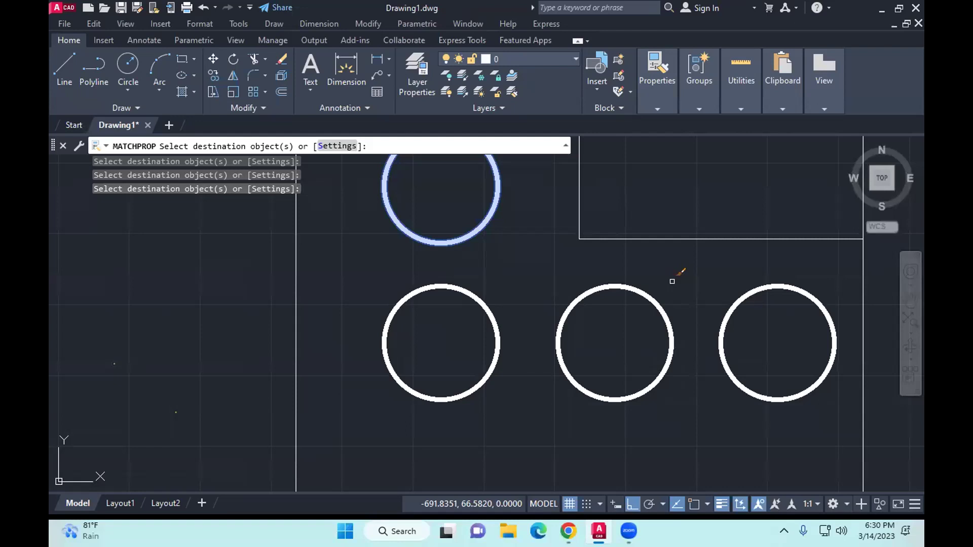
Step: Match the thick circle's properties to the large rectangle's top and right edges, and turn off lineweight display
{"action": "scroll", "coordinate": [672, 281], "scroll_direction": "down", "scroll_amount": 5}
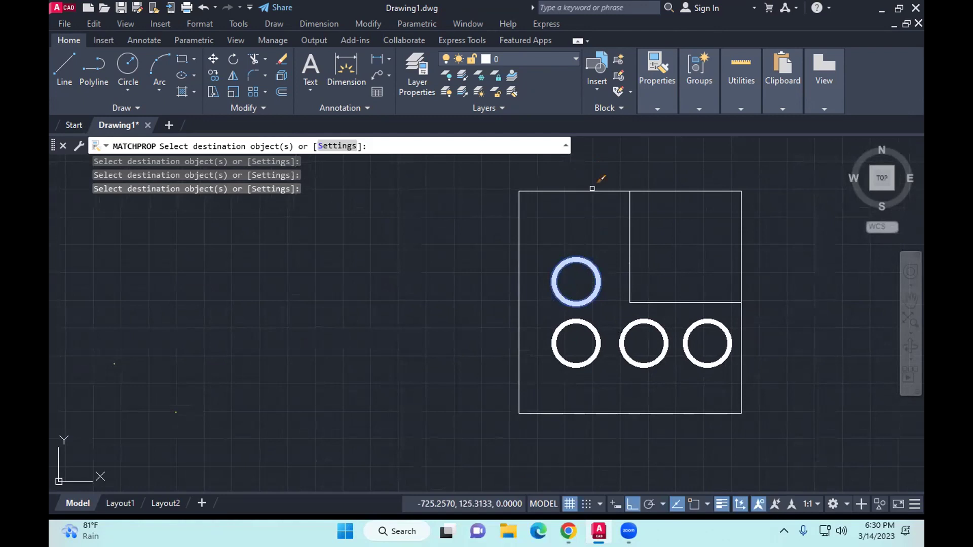
{"action": "left_click", "coordinate": [598, 191]}
{"action": "left_click", "coordinate": [684, 191]}
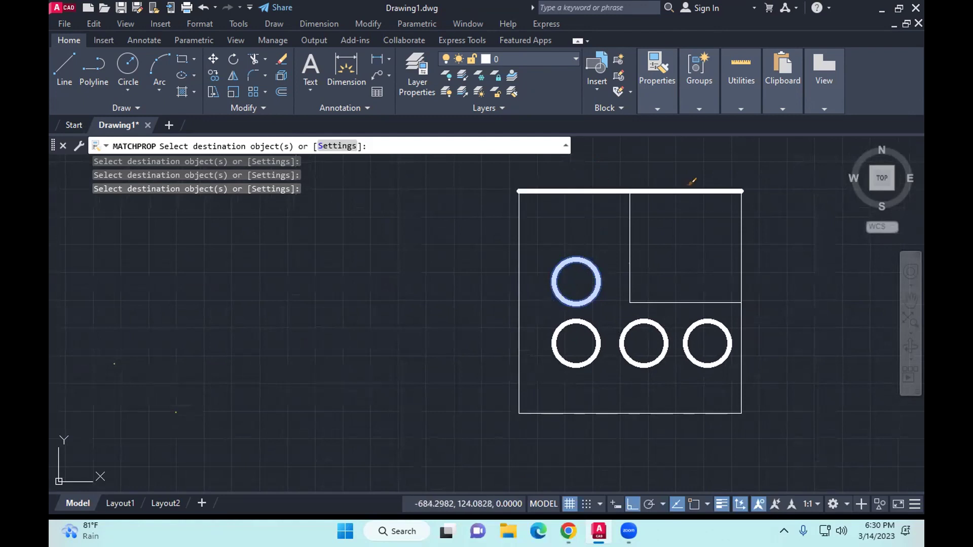
{"action": "left_click", "coordinate": [741, 215]}
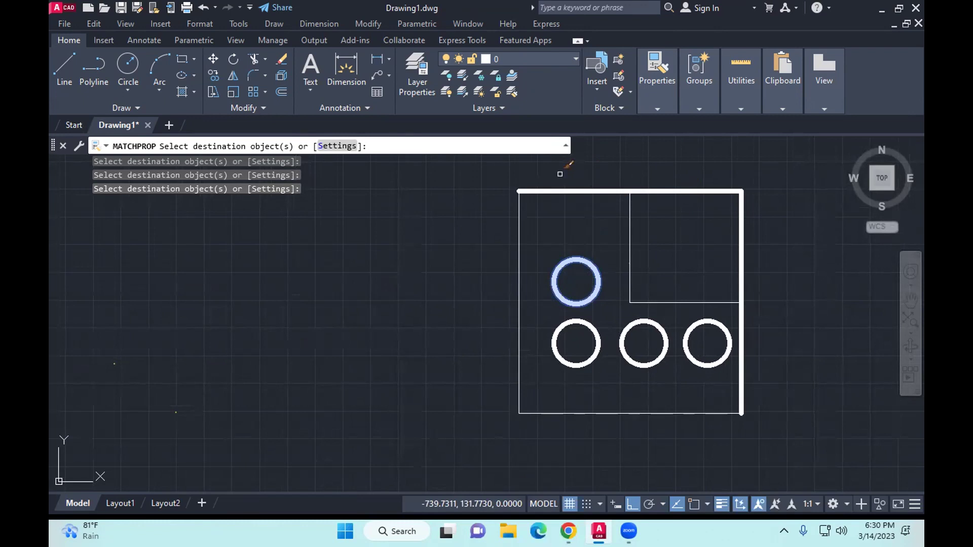
{"action": "key", "text": "Escape"}
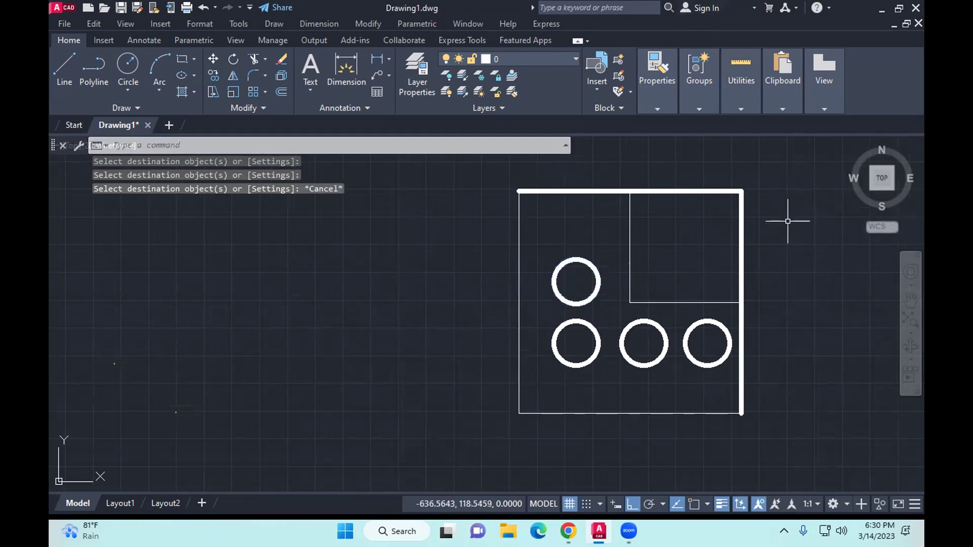
{"action": "left_click", "coordinate": [721, 504]}
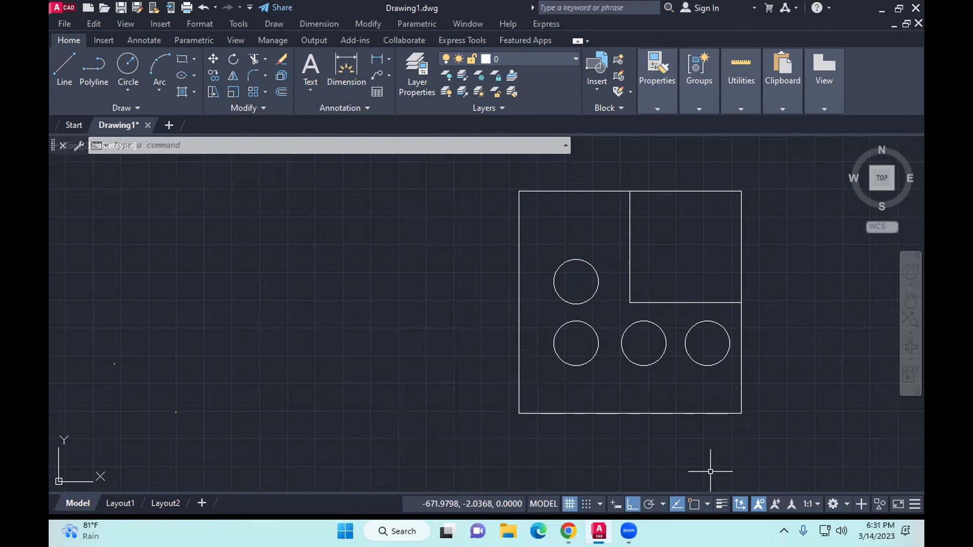
Step: Review the loaded linetypes in the Linetype Manager and close it without making changes
{"action": "left_click", "coordinate": [203, 20]}
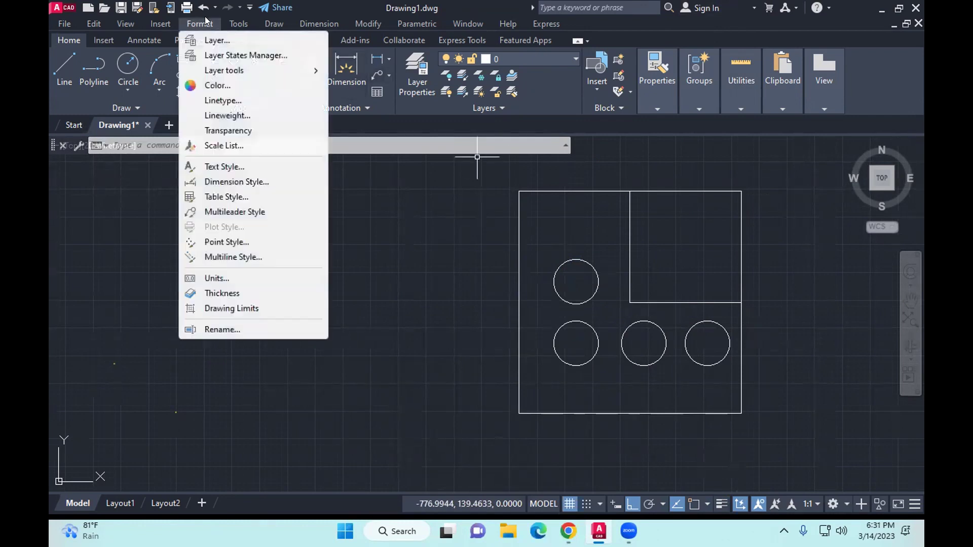
{"action": "left_click", "coordinate": [219, 101]}
{"action": "left_click", "coordinate": [335, 245]}
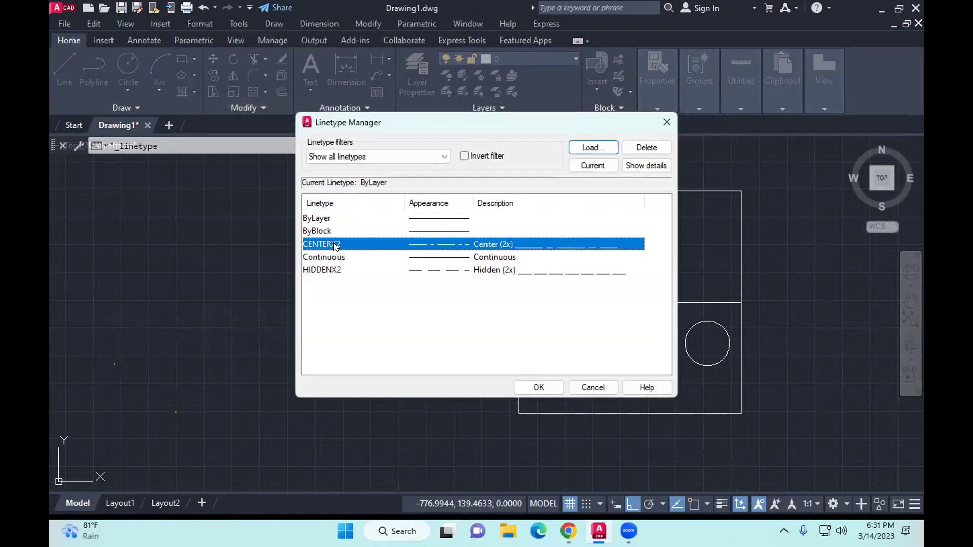
{"action": "left_click", "coordinate": [322, 302]}
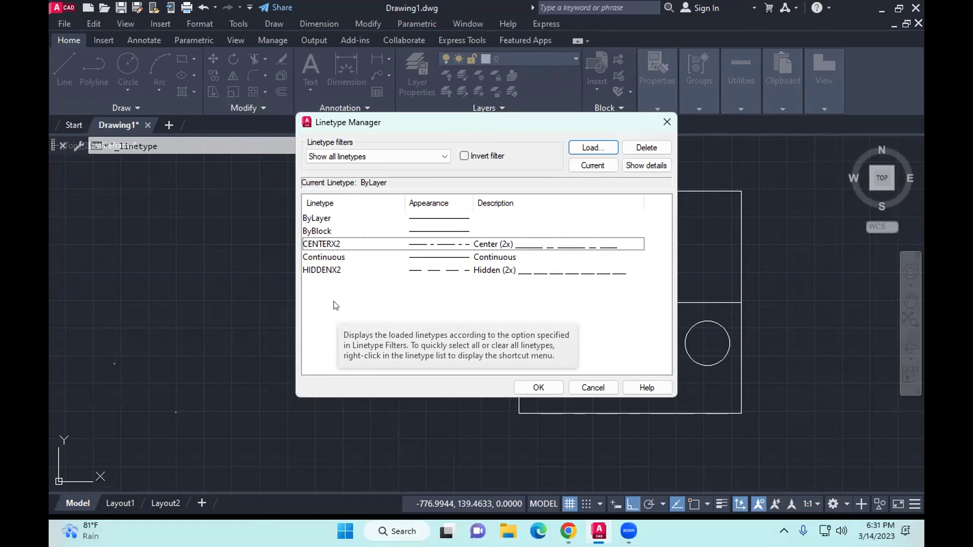
{"action": "left_click", "coordinate": [599, 386]}
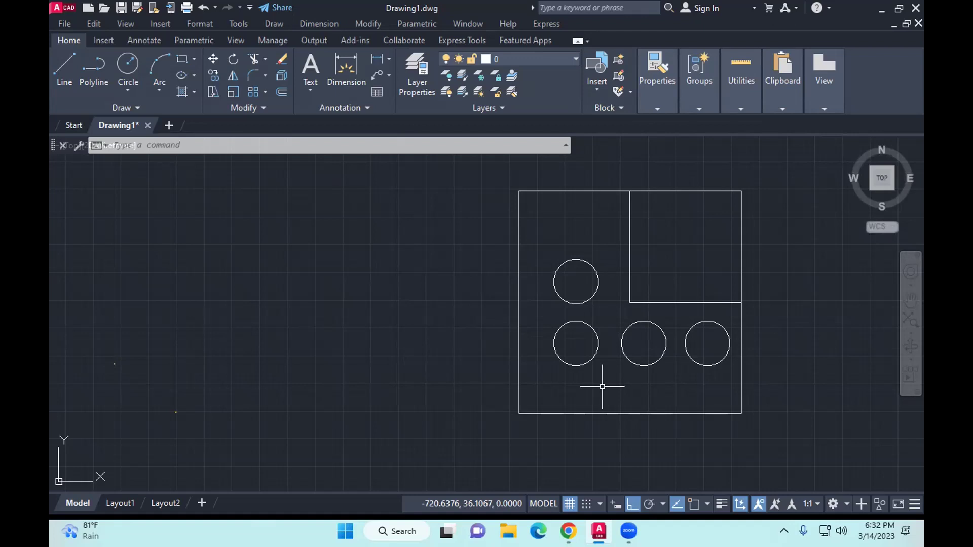
Step: Turn on object snap and add a linear dimension across the large rectangle's full top edge, offset 15 units above it
{"action": "scroll", "coordinate": [560, 310], "scroll_direction": "up", "scroll_amount": 6}
{"action": "scroll", "coordinate": [554, 285], "scroll_direction": "down", "scroll_amount": 2}
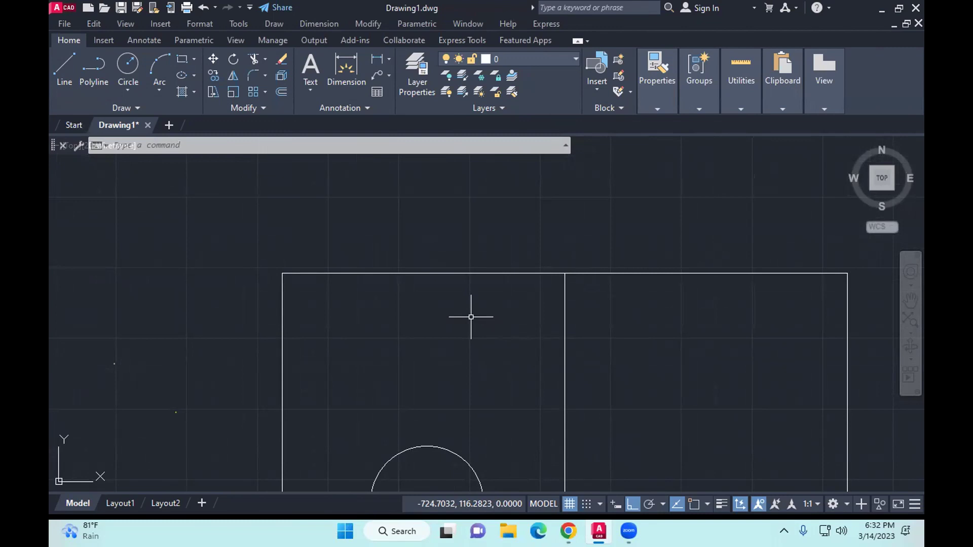
{"action": "left_click", "coordinate": [321, 24]}
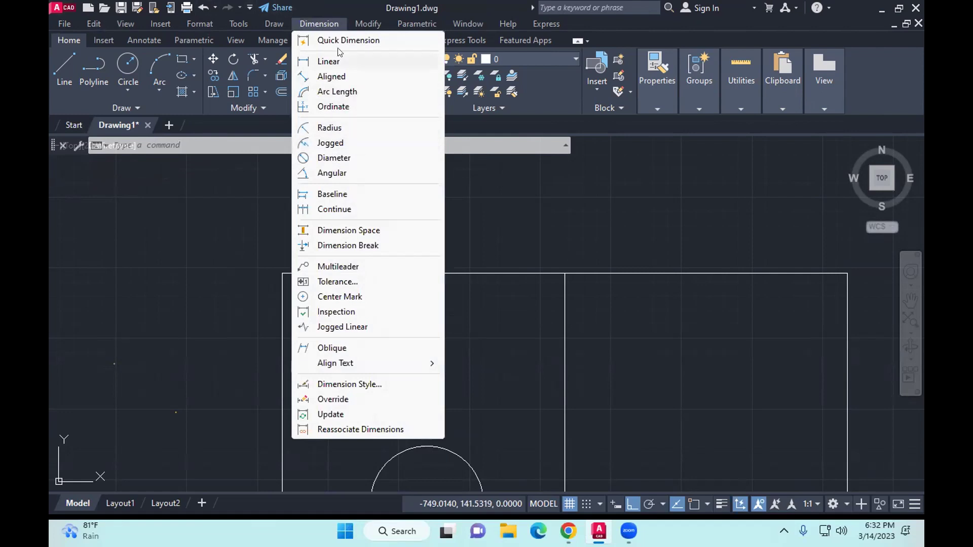
{"action": "left_click", "coordinate": [349, 62]}
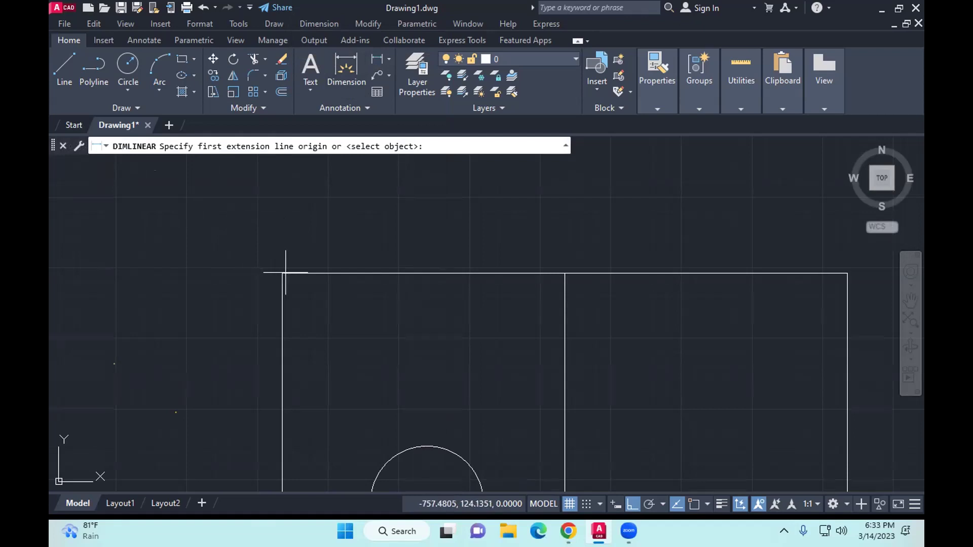
{"action": "key", "text": "F3"}
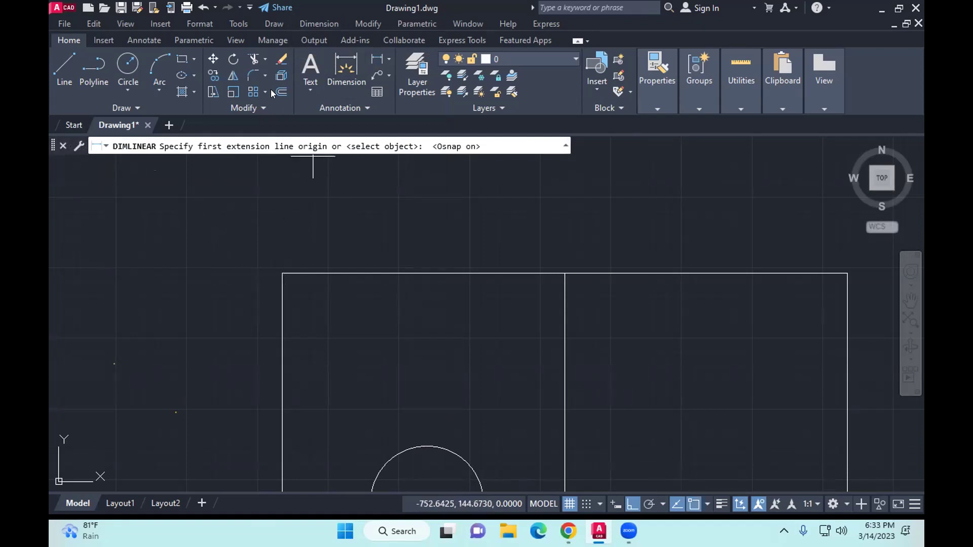
{"action": "left_click", "coordinate": [282, 274]}
{"action": "middle_click_drag", "start_coordinate": [283, 187], "coordinate": [178, 191]}
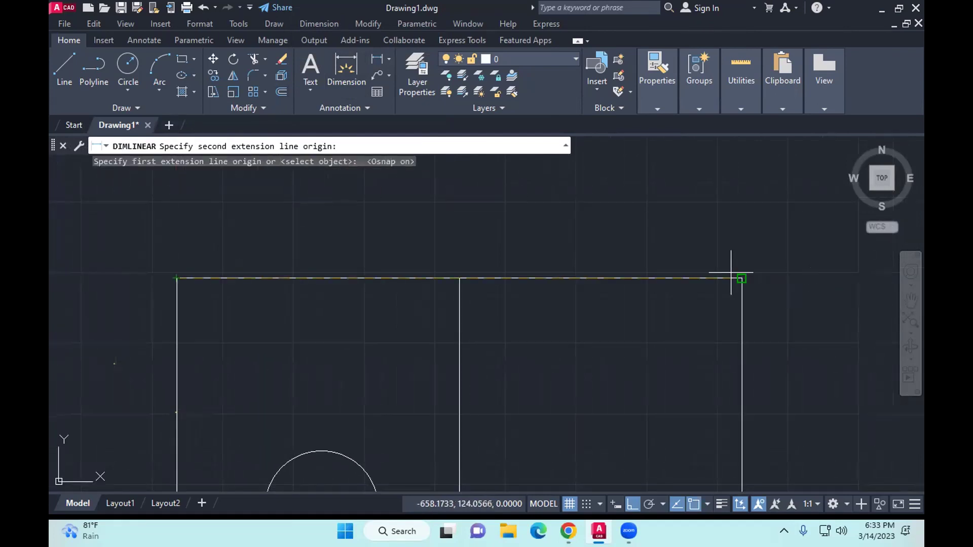
{"action": "left_click", "coordinate": [742, 276]}
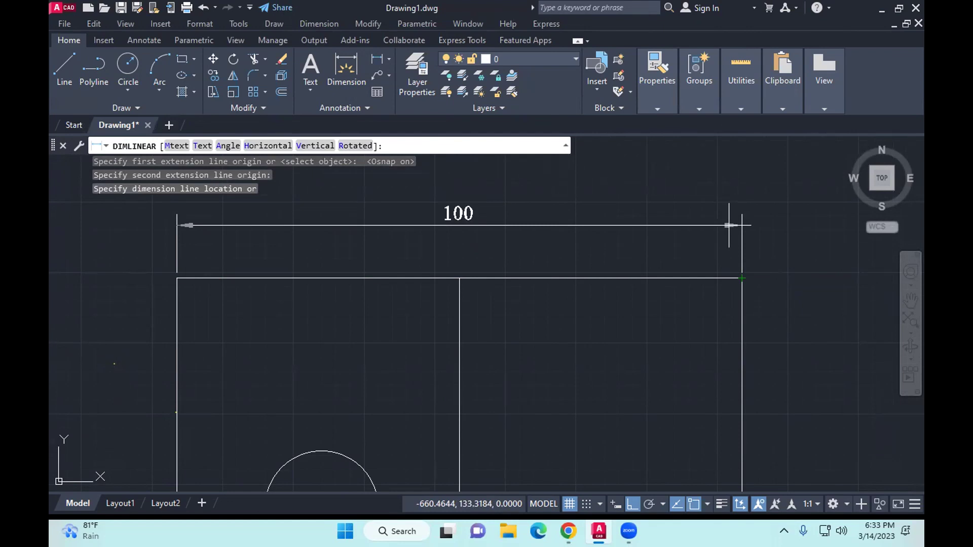
{"action": "type", "text": "15"}
{"action": "key", "text": "Return"}
Step: Check the distance from the rectangle's top edge to its dimension line using a temporary dimension, and cancel it
{"action": "scroll", "coordinate": [710, 220], "scroll_direction": "down", "scroll_amount": 2}
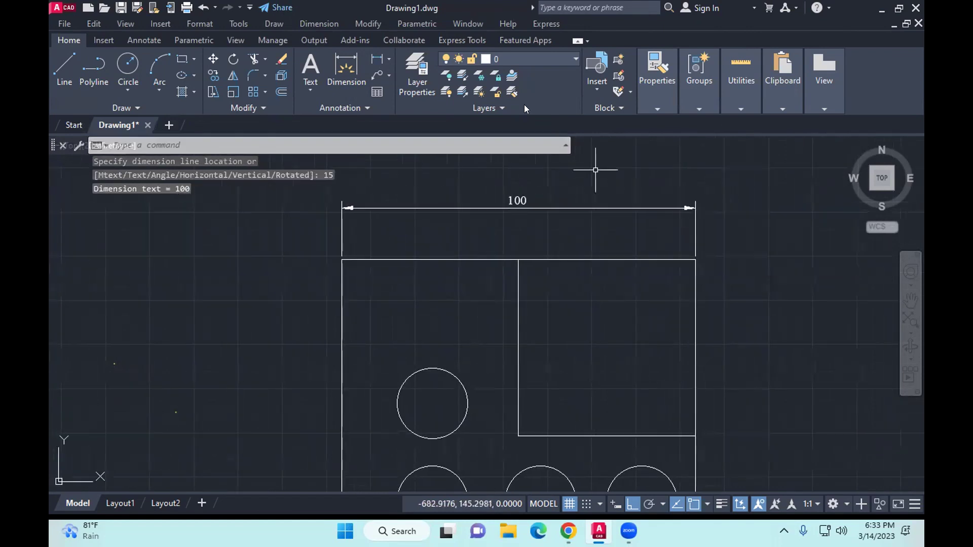
{"action": "left_click", "coordinate": [347, 70]}
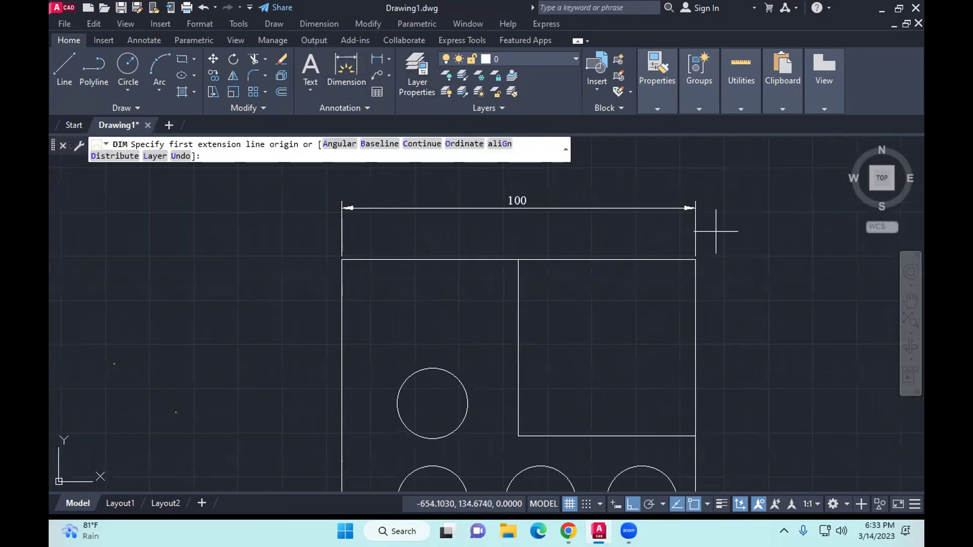
{"action": "left_click", "coordinate": [695, 260]}
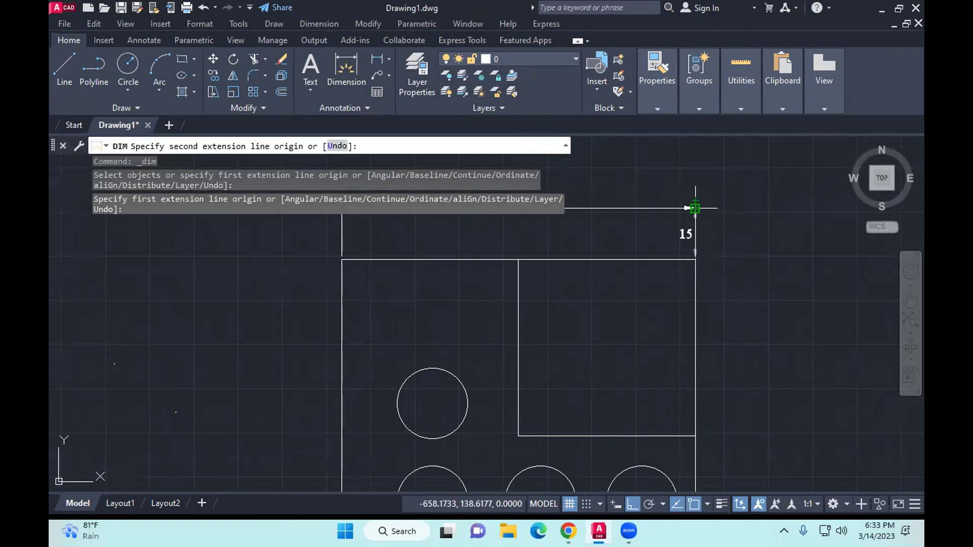
{"action": "left_click", "coordinate": [695, 208]}
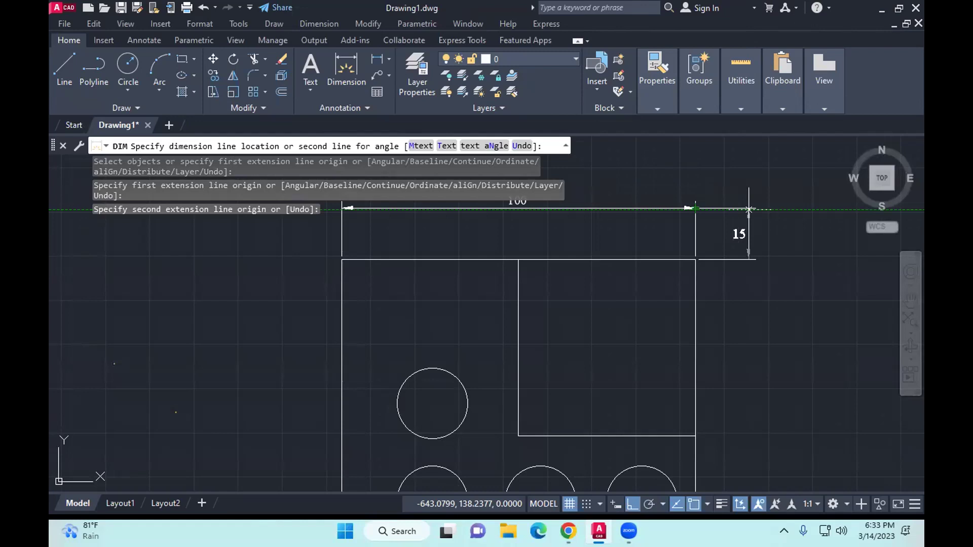
{"action": "key", "text": "Escape"}
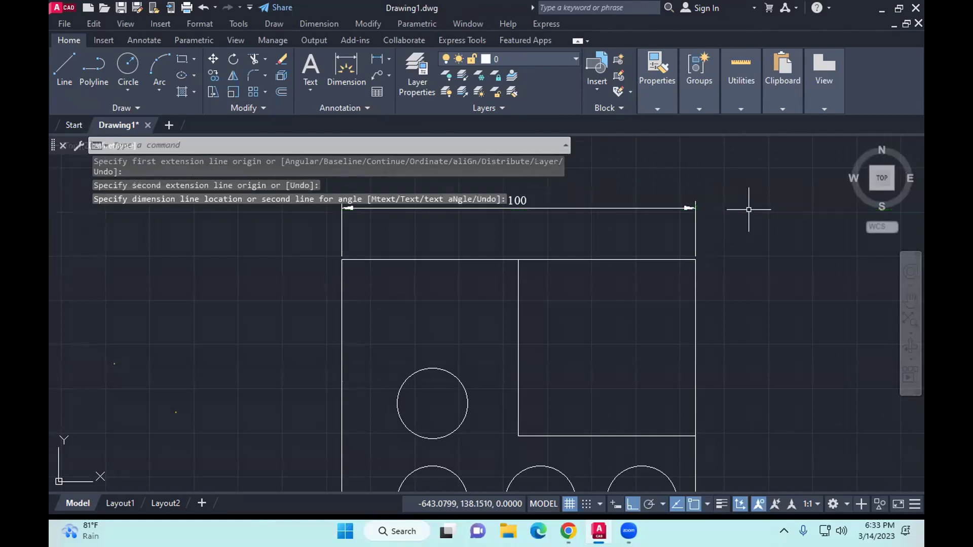
{"action": "middle_click_drag", "start_coordinate": [749, 210], "coordinate": [760, 271]}
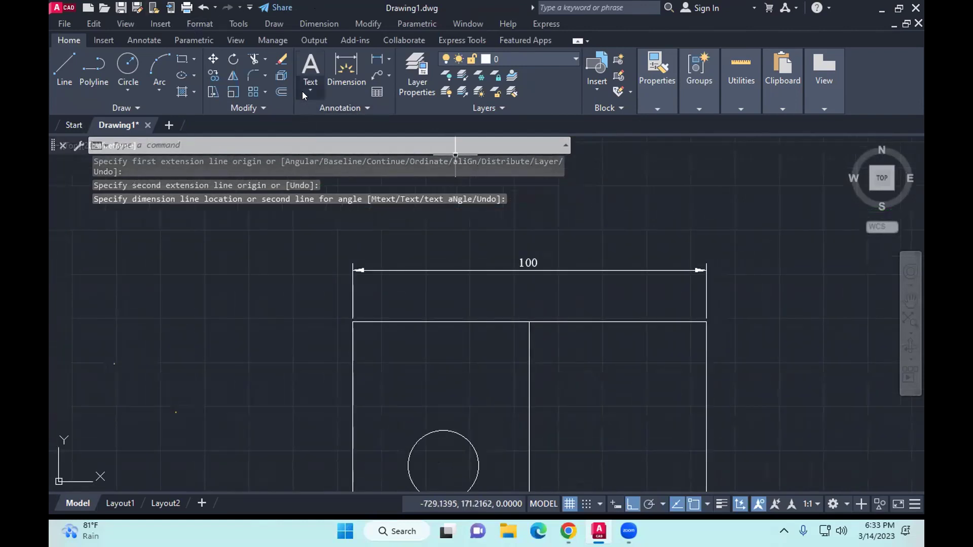
{"action": "middle_click_drag", "start_coordinate": [528, 318], "coordinate": [517, 269]}
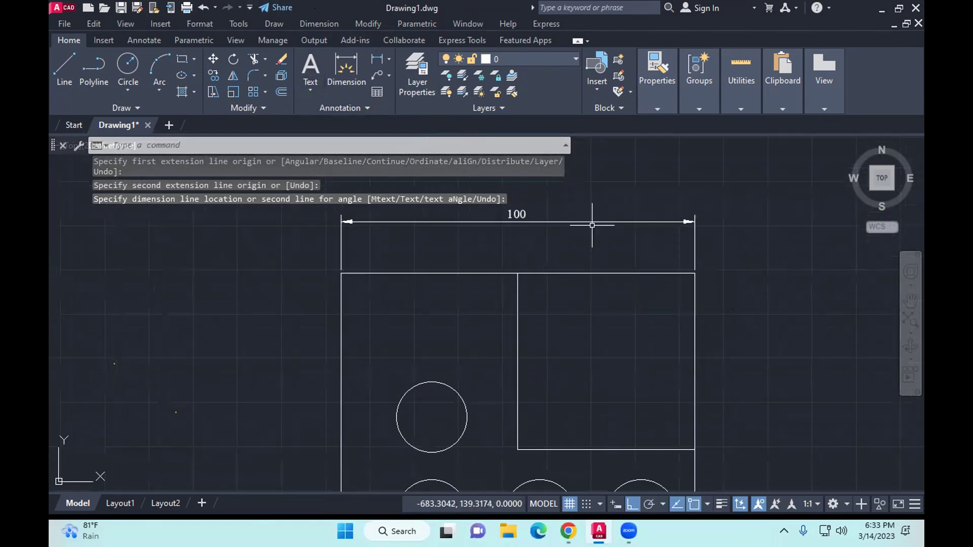
Step: Add a linear dimension for the right half of the top edge, placed above the overall width dimension
{"action": "left_click", "coordinate": [324, 24]}
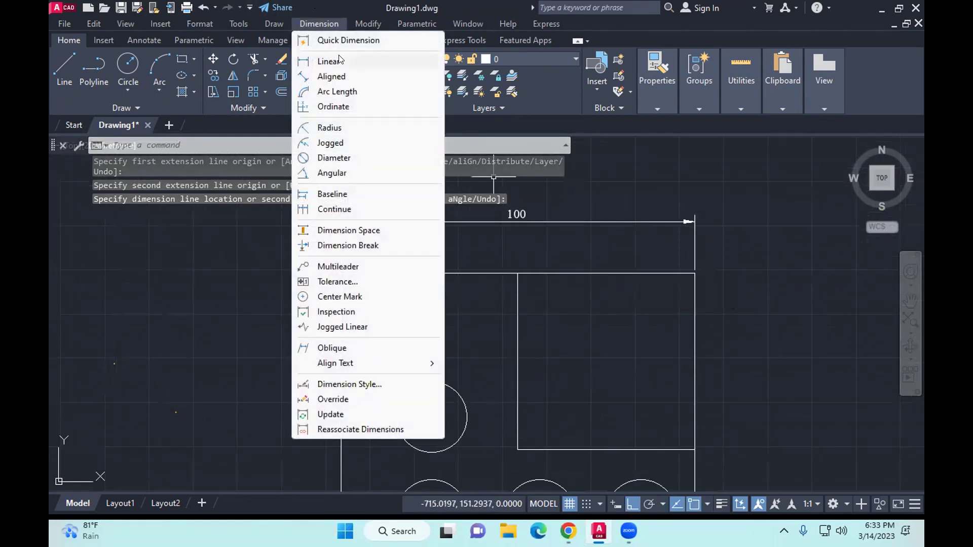
{"action": "left_click", "coordinate": [339, 57]}
{"action": "scroll", "coordinate": [545, 195], "scroll_direction": "up", "scroll_amount": 2}
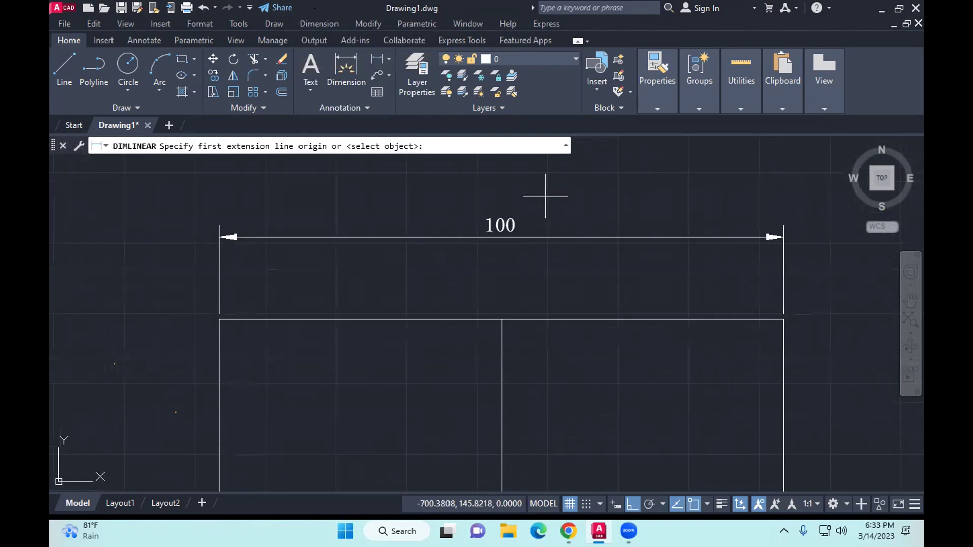
{"action": "left_click", "coordinate": [502, 319]}
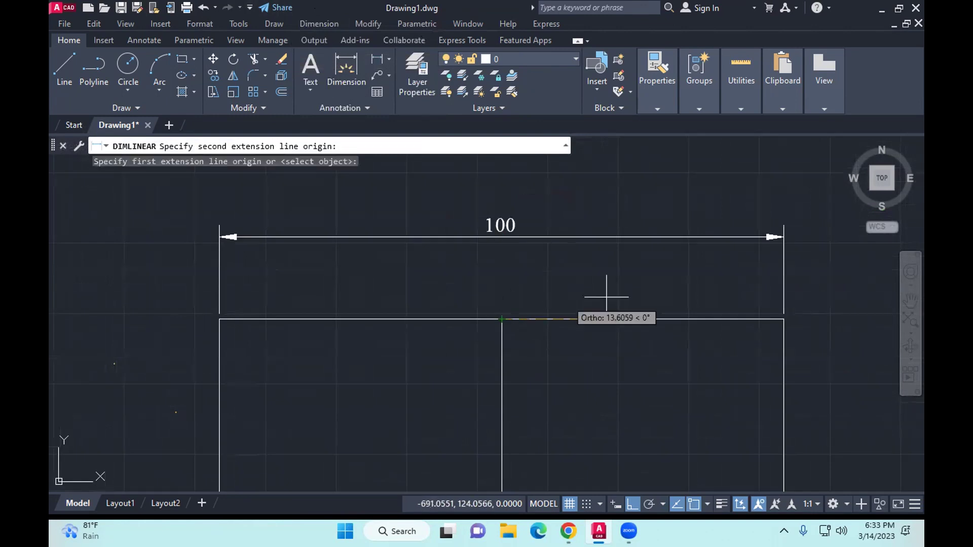
{"action": "left_click", "coordinate": [783, 318]}
{"action": "middle_click_drag", "start_coordinate": [704, 193], "coordinate": [708, 222]}
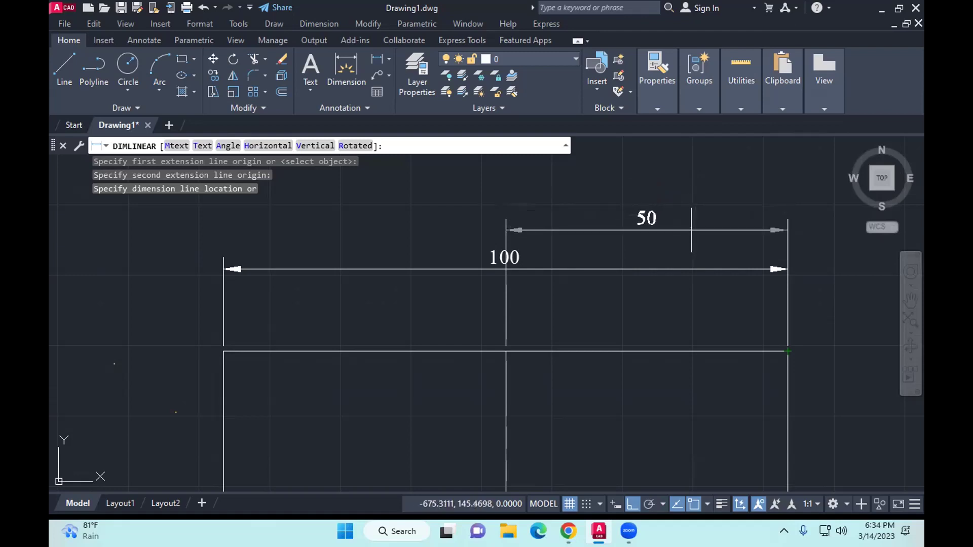
{"action": "left_click", "coordinate": [692, 233]}
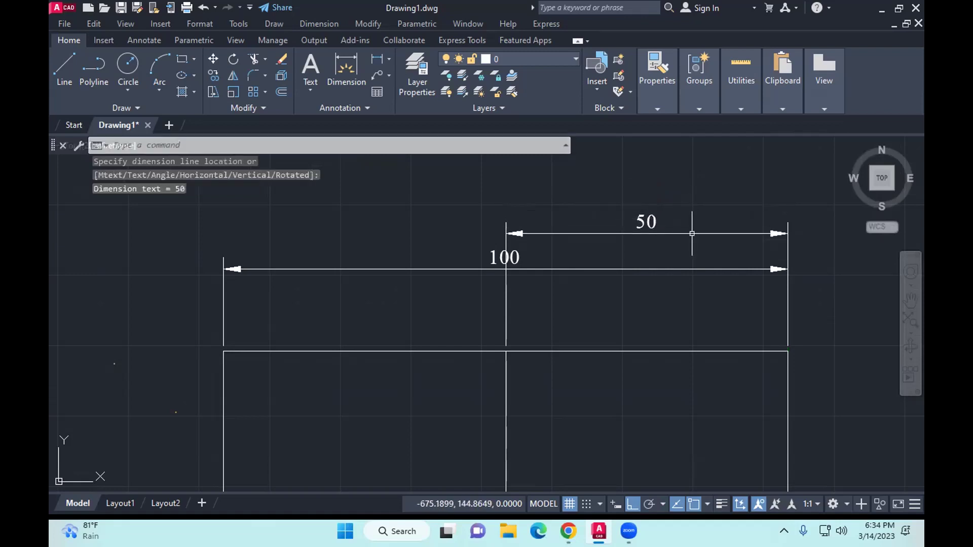
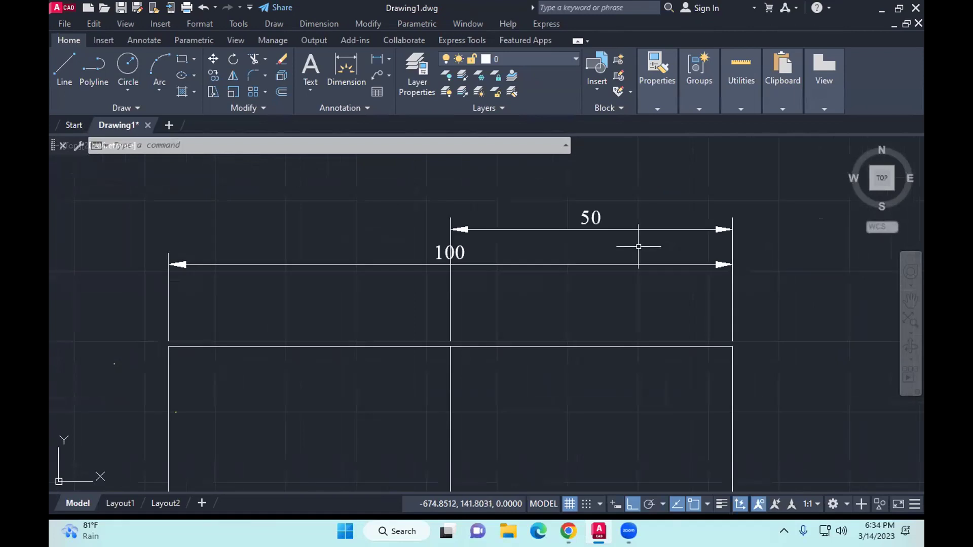
Step: Space the right-half dimension 15 units from the overall width dimension with Dimension Space, using the overall width dimension as the base
{"action": "left_click", "coordinate": [336, 24]}
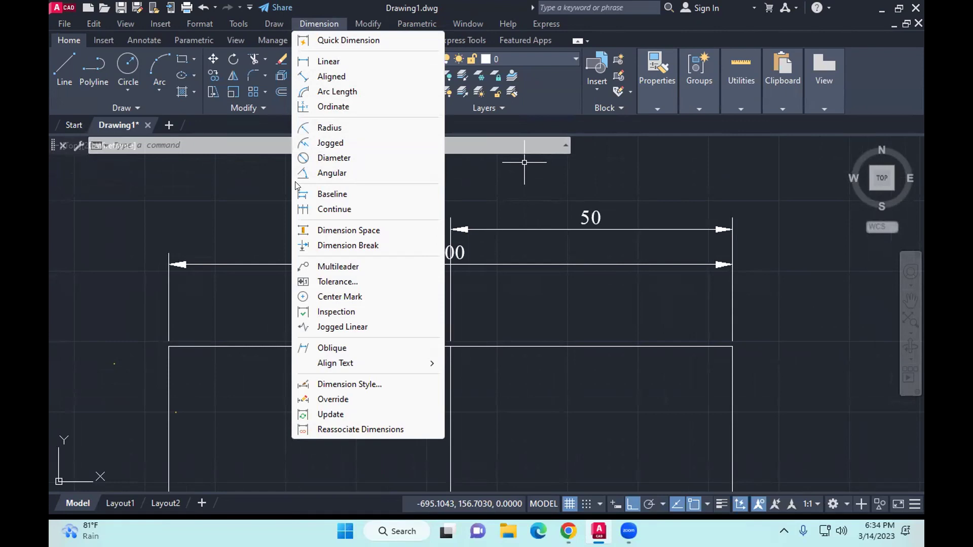
{"action": "left_click", "coordinate": [349, 230]}
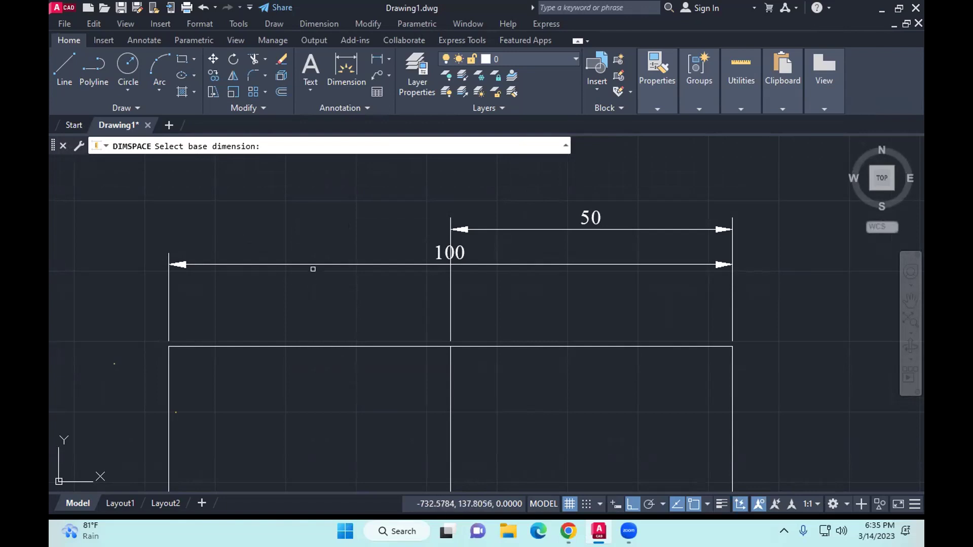
{"action": "left_click", "coordinate": [314, 265]}
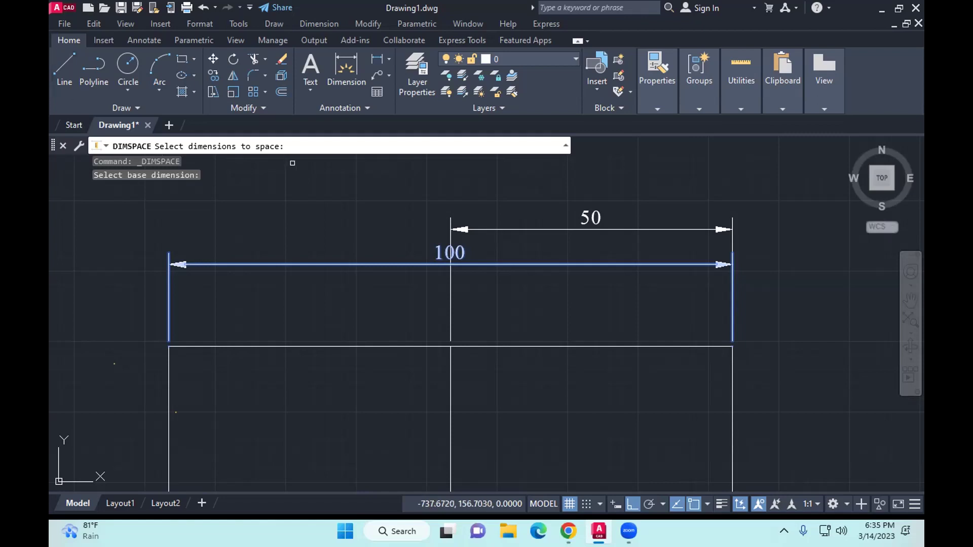
{"action": "left_click", "coordinate": [515, 229]}
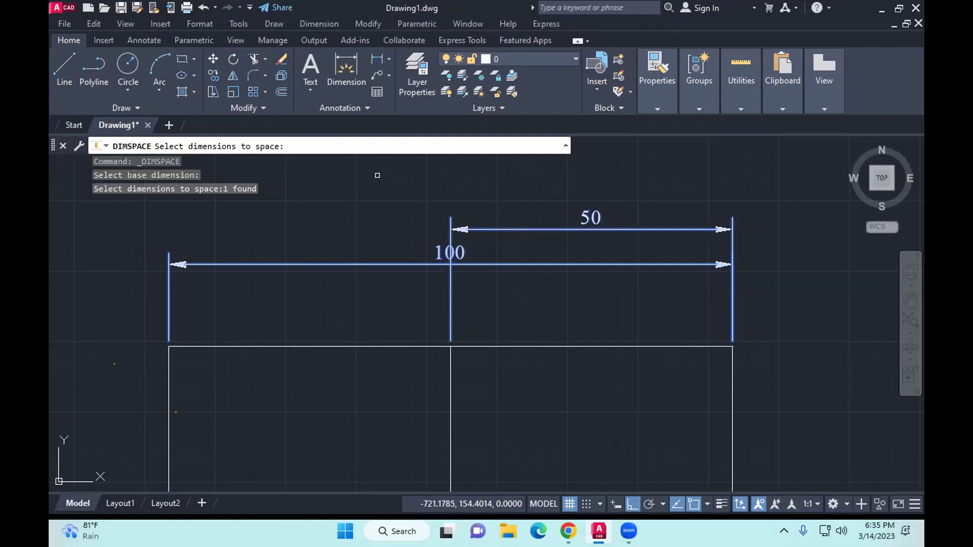
{"action": "key", "text": "Return"}
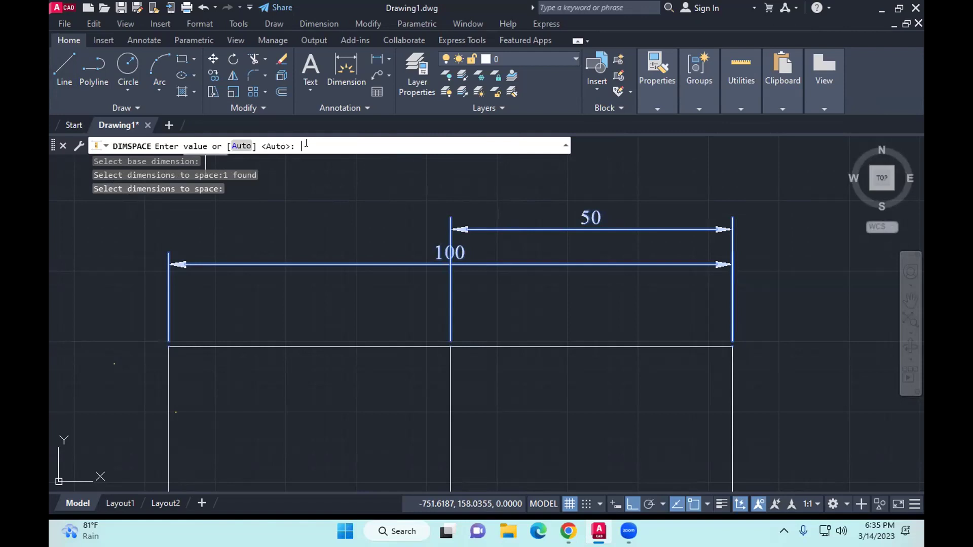
{"action": "type", "text": "15"}
{"action": "key", "text": "Return"}
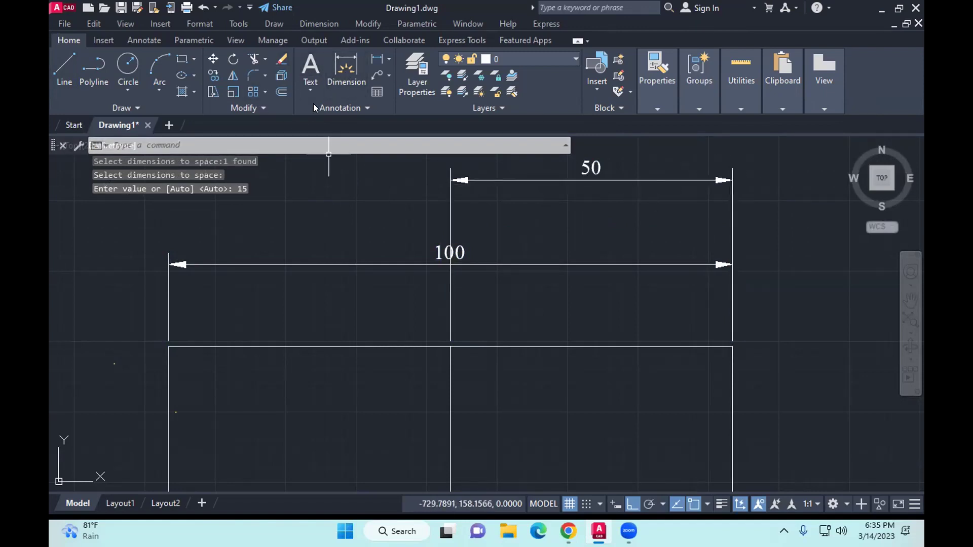
Step: Check the spacing between the two horizontal dimension lines with a temporary dimension, and cancel it
{"action": "left_click", "coordinate": [339, 76]}
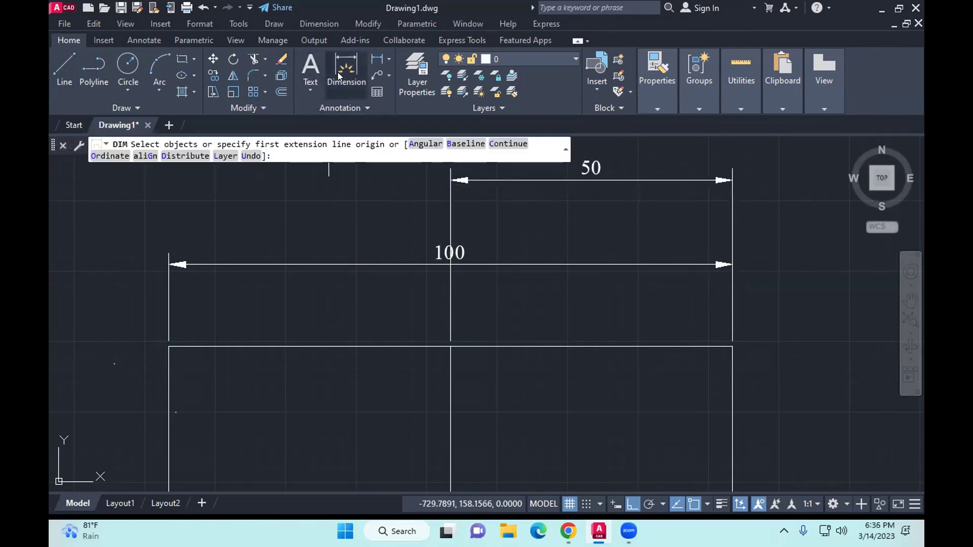
{"action": "left_click", "coordinate": [732, 180]}
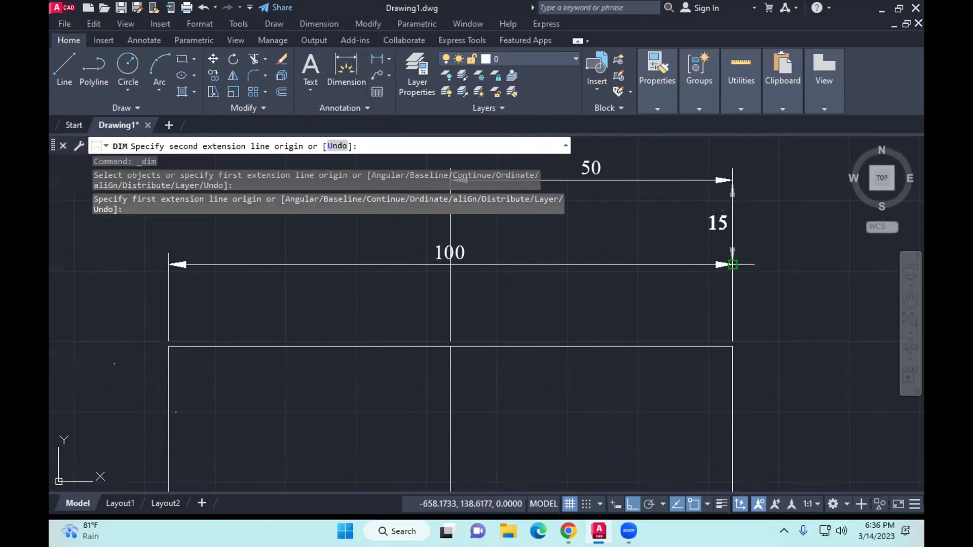
{"action": "left_click", "coordinate": [732, 265]}
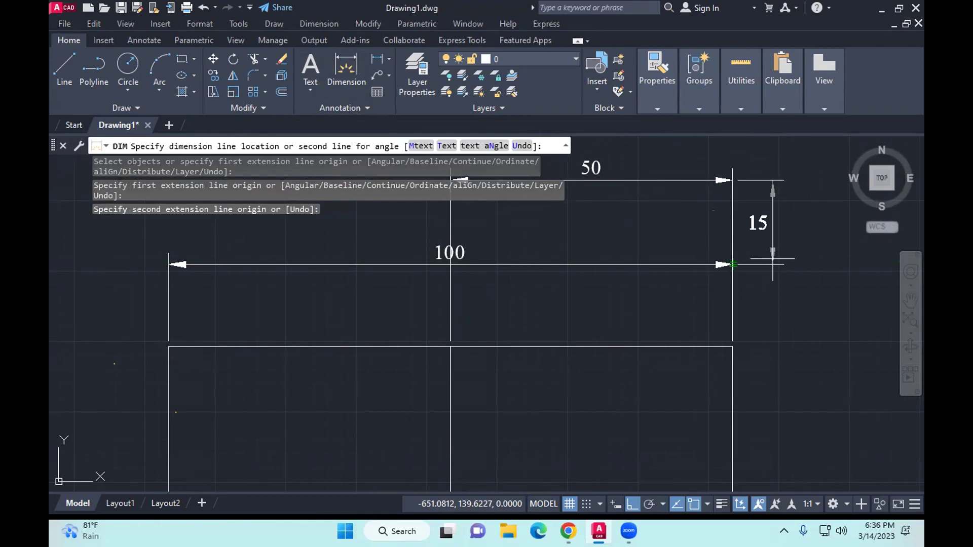
{"action": "key", "text": "Escape"}
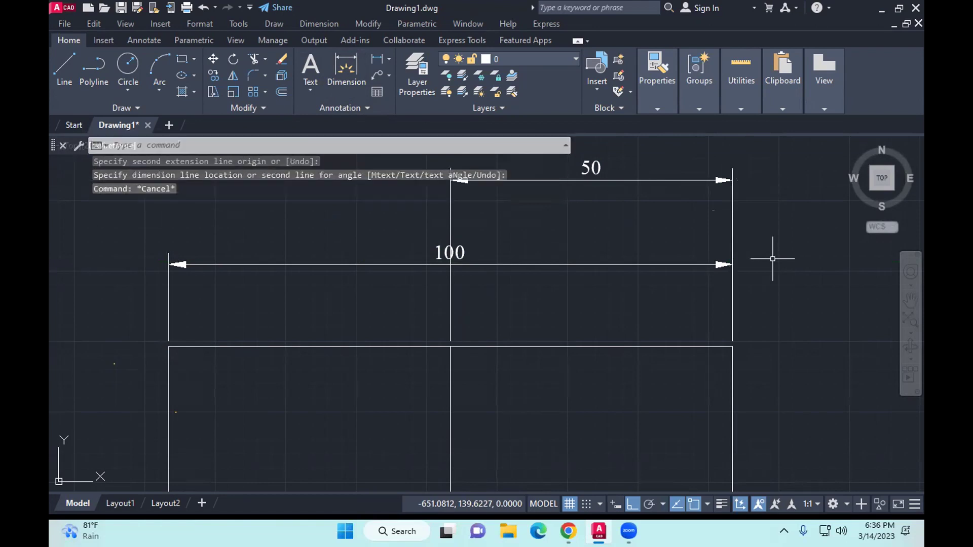
Step: Try an automatic dimension break on the right-half dimension where it crosses the overall width dimension, and undo it
{"action": "scroll", "coordinate": [514, 259], "scroll_direction": "up", "scroll_amount": 5}
{"action": "scroll", "coordinate": [547, 261], "scroll_direction": "down", "scroll_amount": 4}
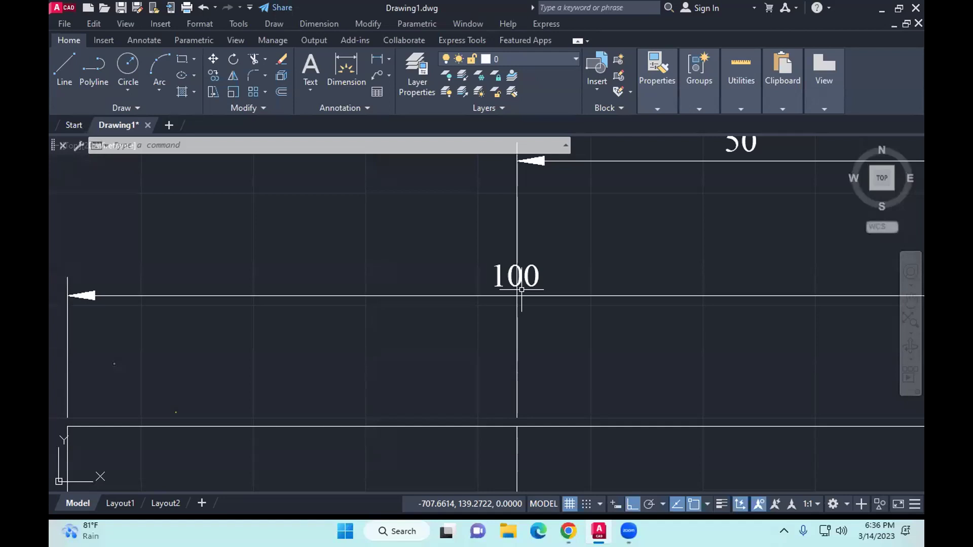
{"action": "scroll", "coordinate": [522, 290], "scroll_direction": "up", "scroll_amount": 4}
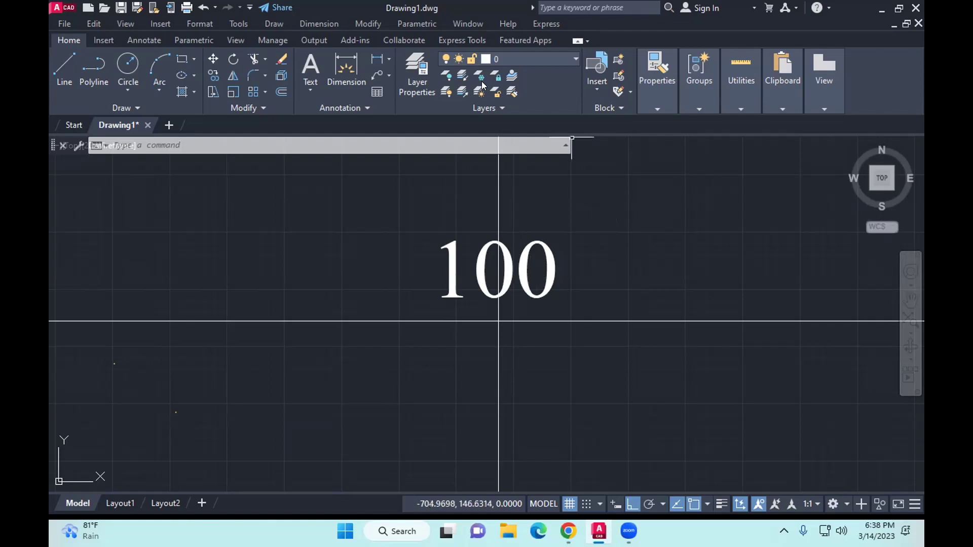
{"action": "left_click", "coordinate": [319, 24]}
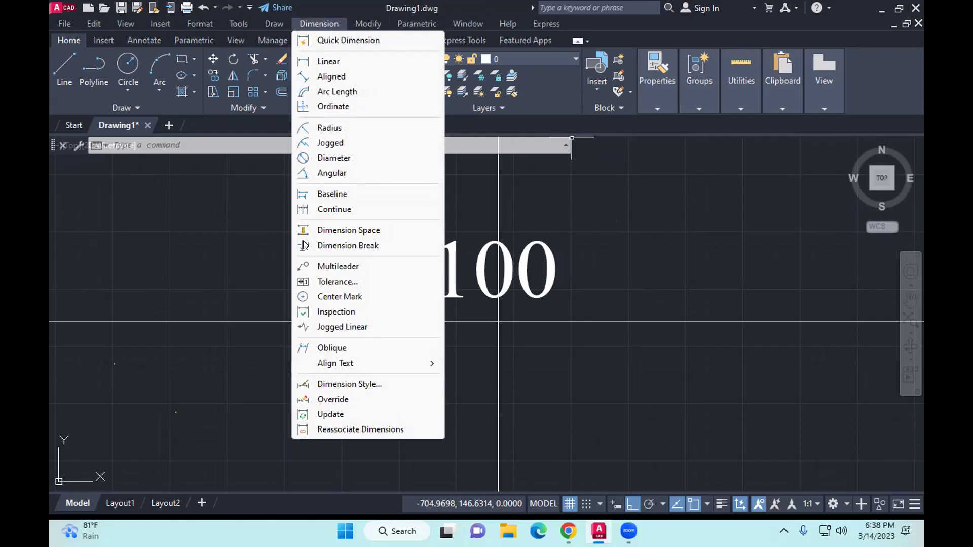
{"action": "mouse_move", "coordinate": [238, 24]}
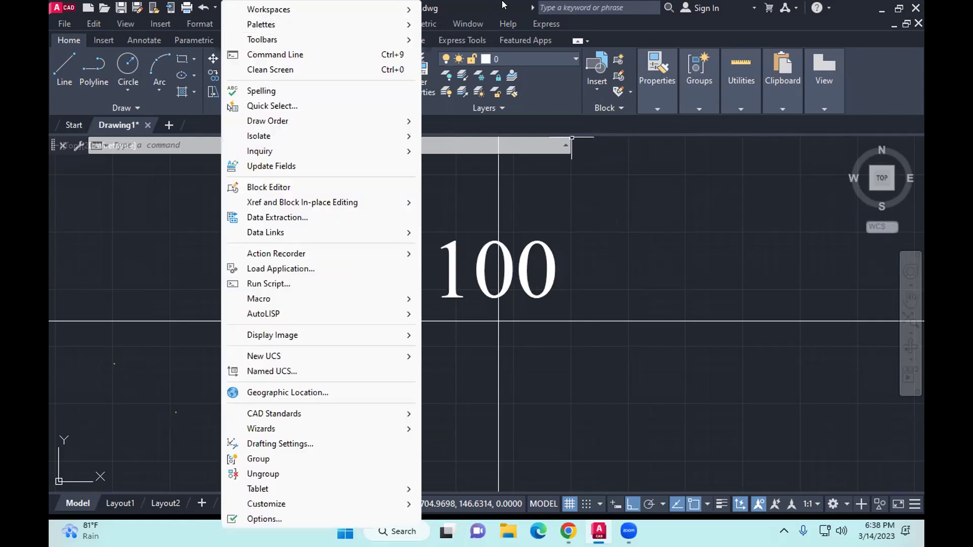
{"action": "left_click", "coordinate": [332, 19]}
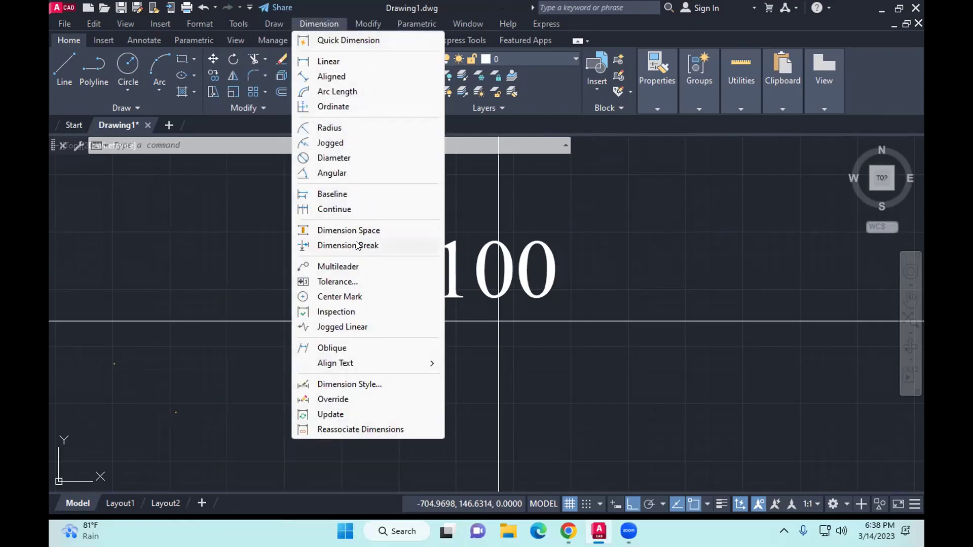
{"action": "left_click", "coordinate": [358, 244]}
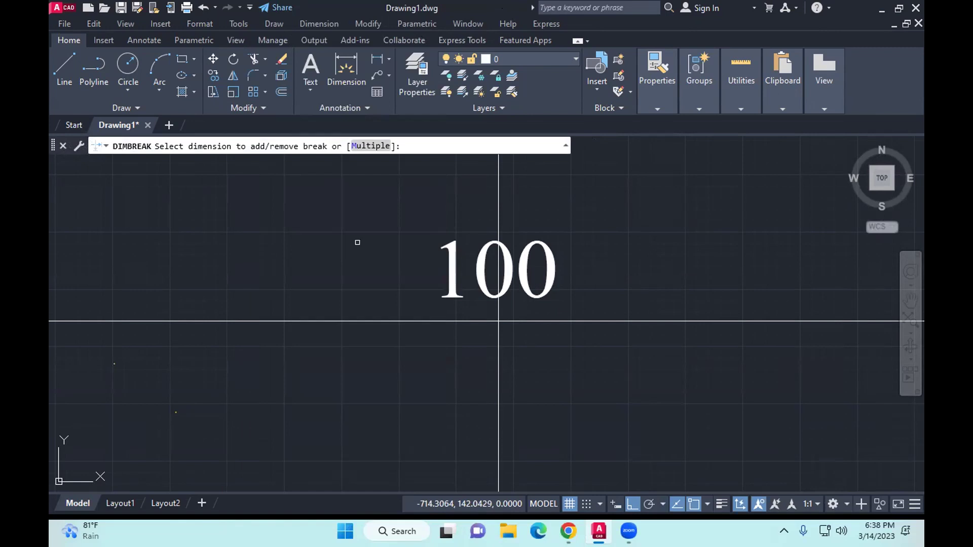
{"action": "scroll", "coordinate": [357, 242], "scroll_direction": "down", "scroll_amount": 6}
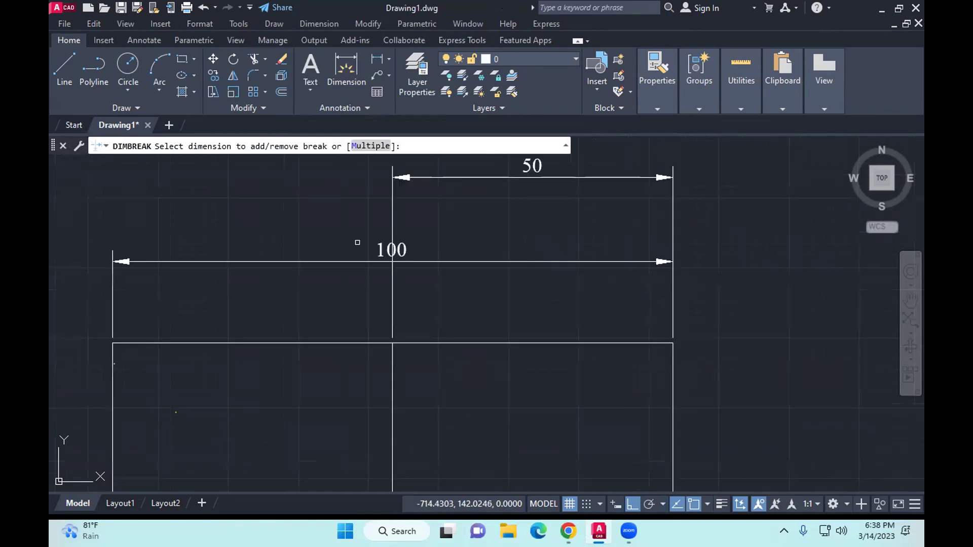
{"action": "middle_click_drag", "start_coordinate": [358, 241], "coordinate": [420, 267]}
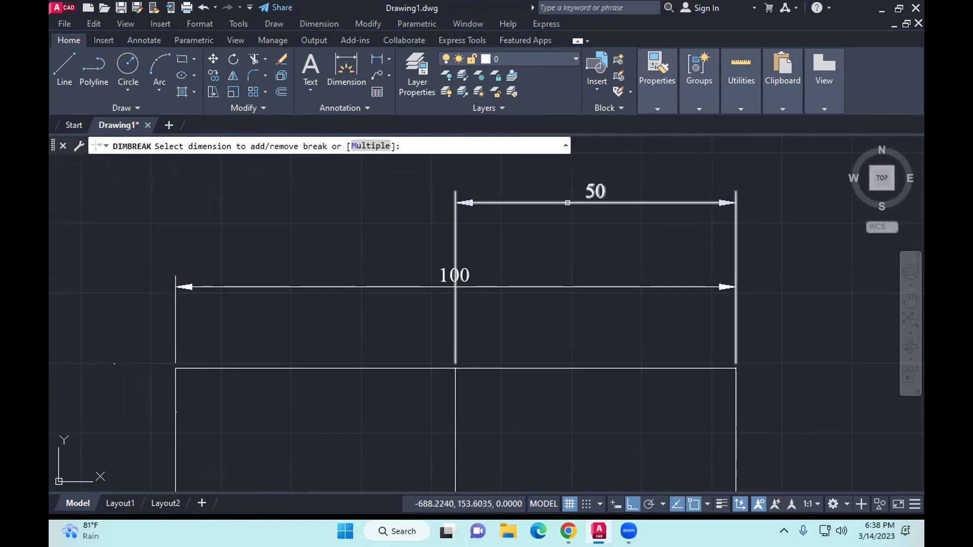
{"action": "left_click", "coordinate": [567, 202]}
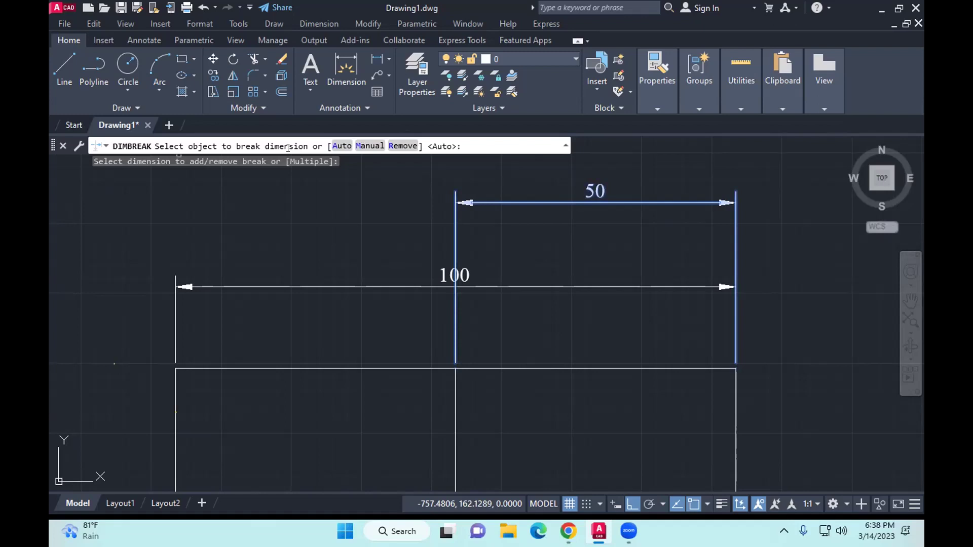
{"action": "left_click", "coordinate": [341, 147]}
{"action": "scroll", "coordinate": [456, 258], "scroll_direction": "up", "scroll_amount": 3}
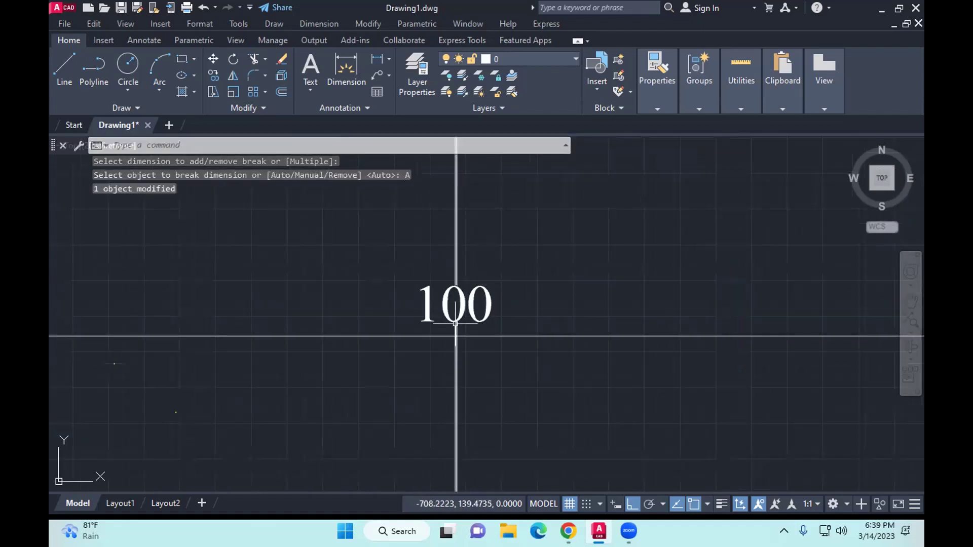
{"action": "scroll", "coordinate": [456, 323], "scroll_direction": "up", "scroll_amount": 3}
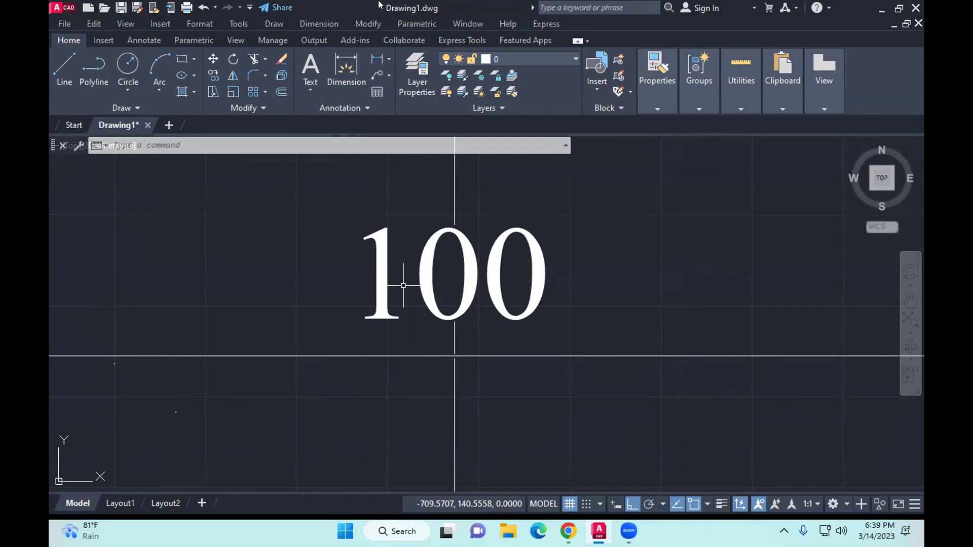
{"action": "left_click", "coordinate": [203, 7]}
{"action": "left_click", "coordinate": [203, 7]}
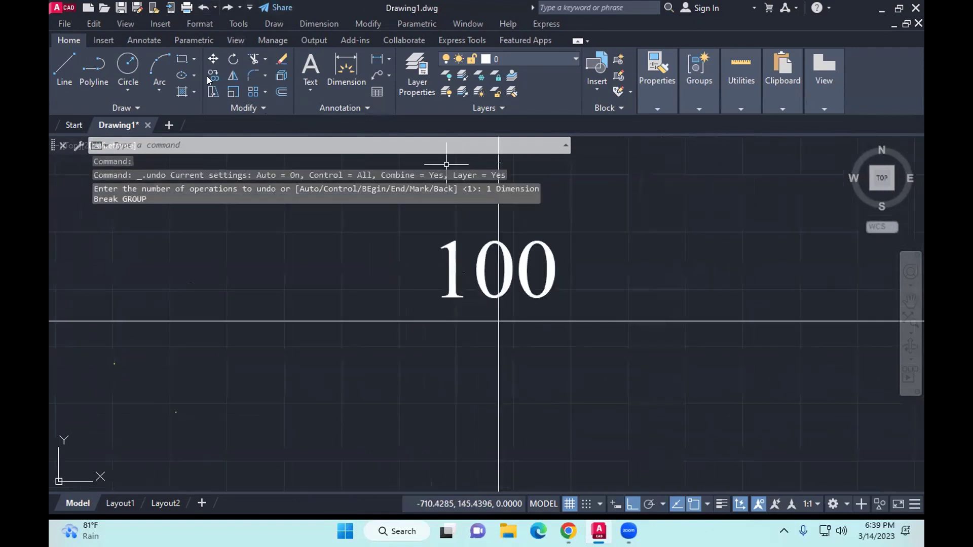
Step: With object snap off, manually break the right-half dimension's extension line from just above the 100 text down to the overall width dimension line
{"action": "left_click", "coordinate": [319, 24]}
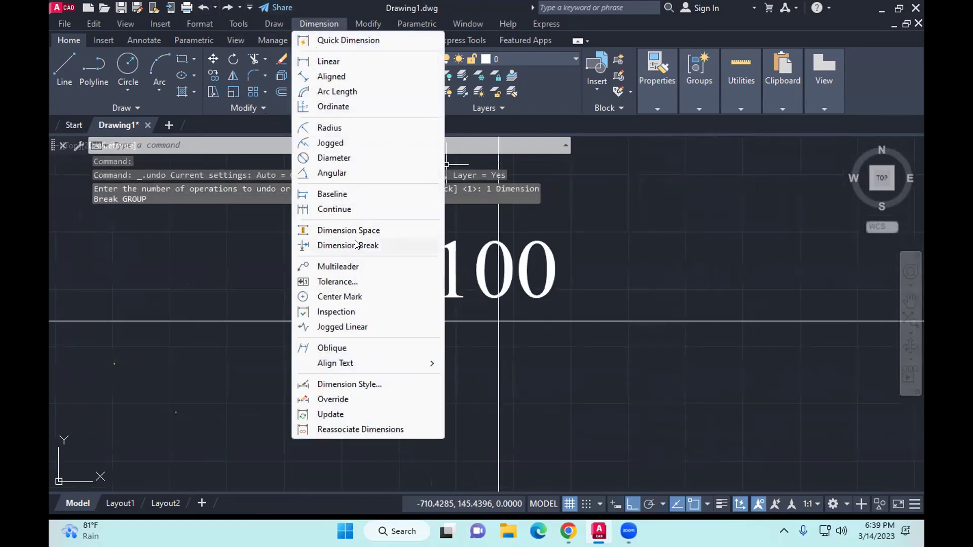
{"action": "left_click", "coordinate": [348, 245]}
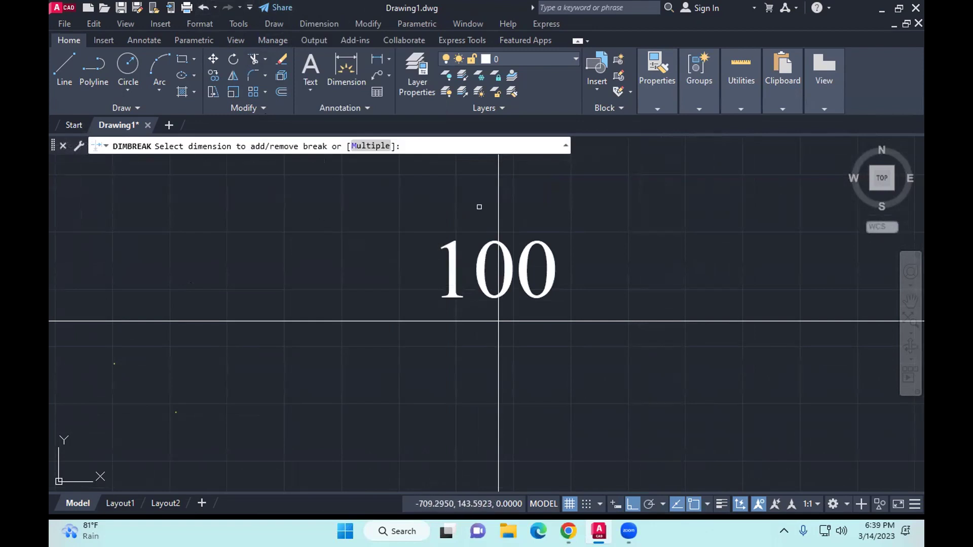
{"action": "scroll", "coordinate": [480, 207], "scroll_direction": "down", "scroll_amount": 5}
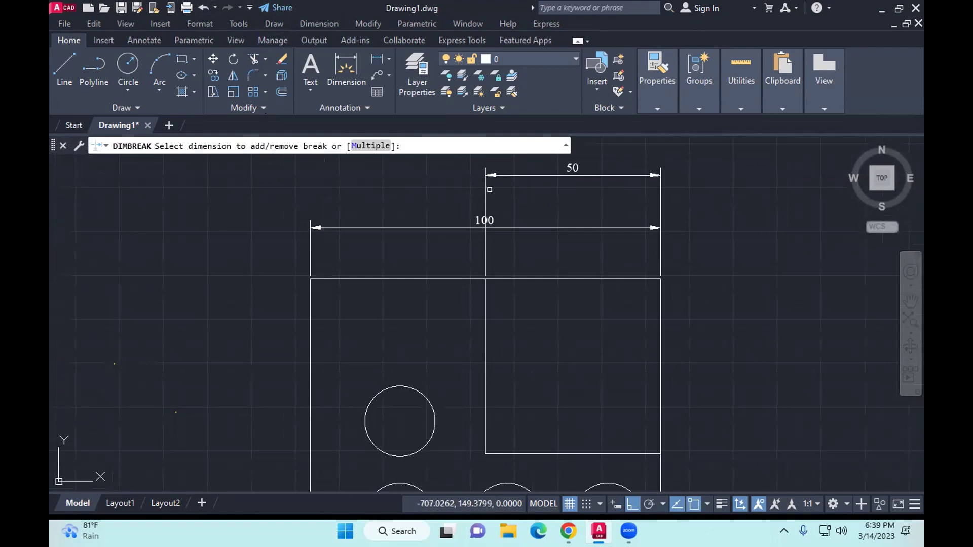
{"action": "left_click", "coordinate": [487, 190]}
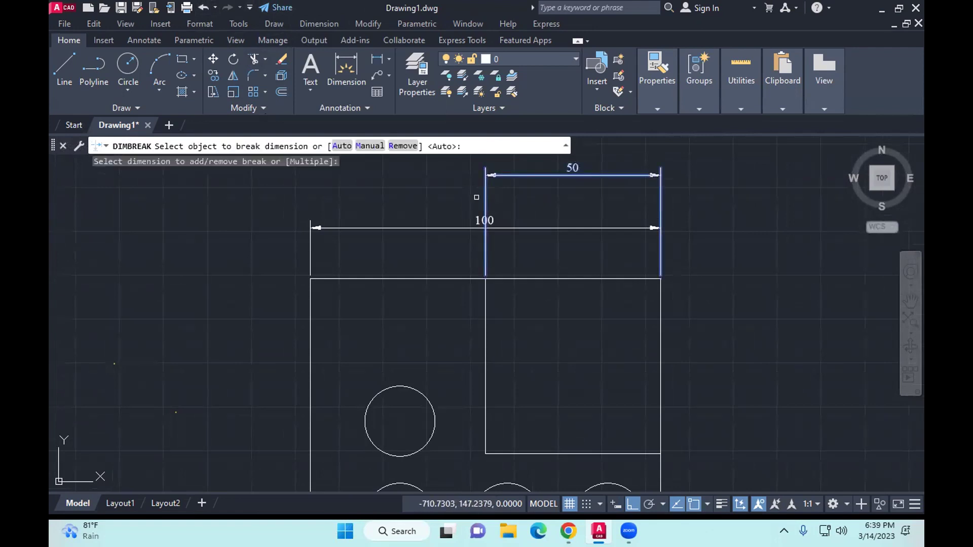
{"action": "left_click", "coordinate": [361, 147]}
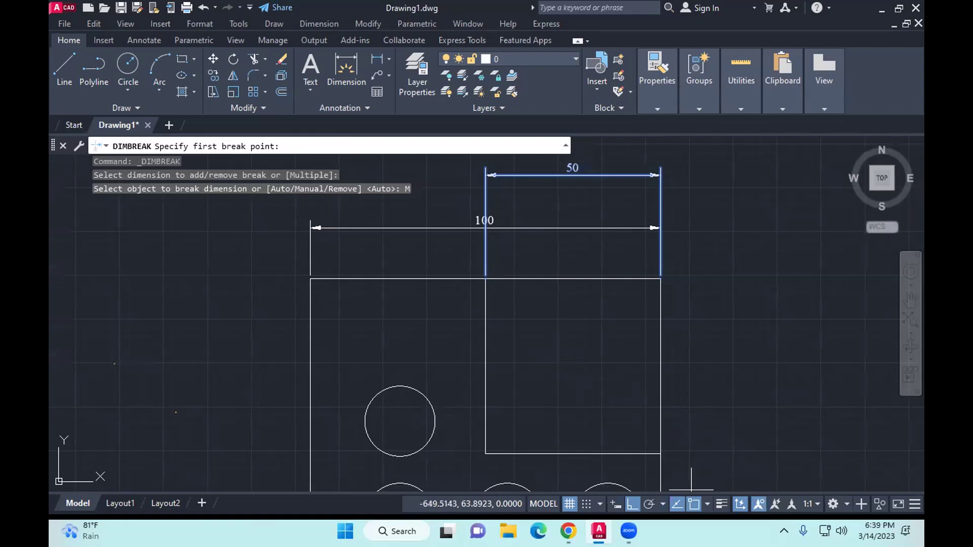
{"action": "key", "text": "F3"}
{"action": "scroll", "coordinate": [456, 203], "scroll_direction": "up", "scroll_amount": 3}
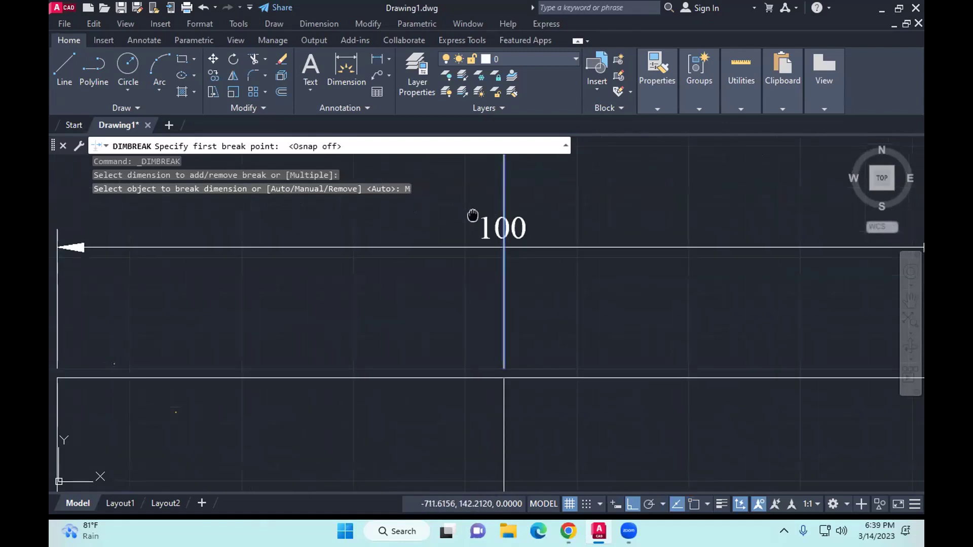
{"action": "left_click", "coordinate": [499, 220]}
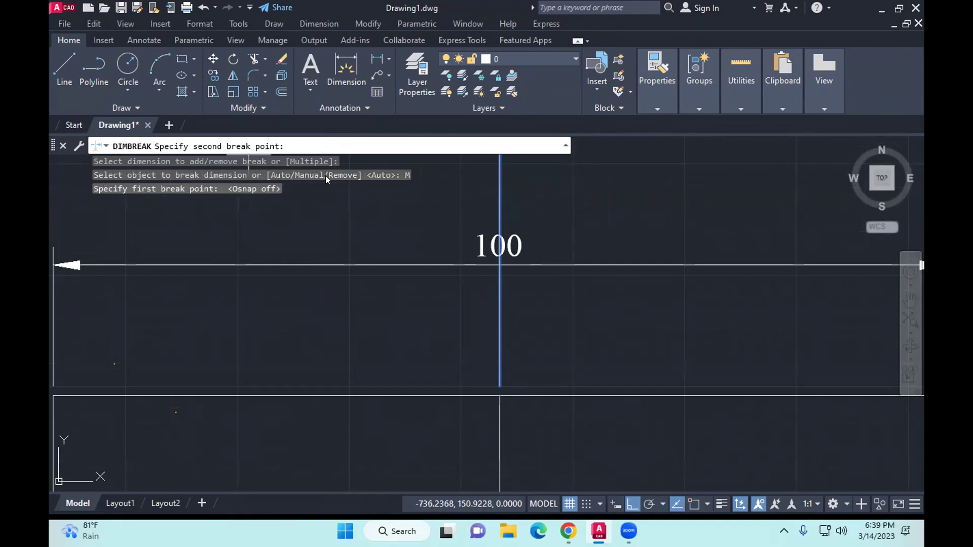
{"action": "left_click", "coordinate": [499, 265]}
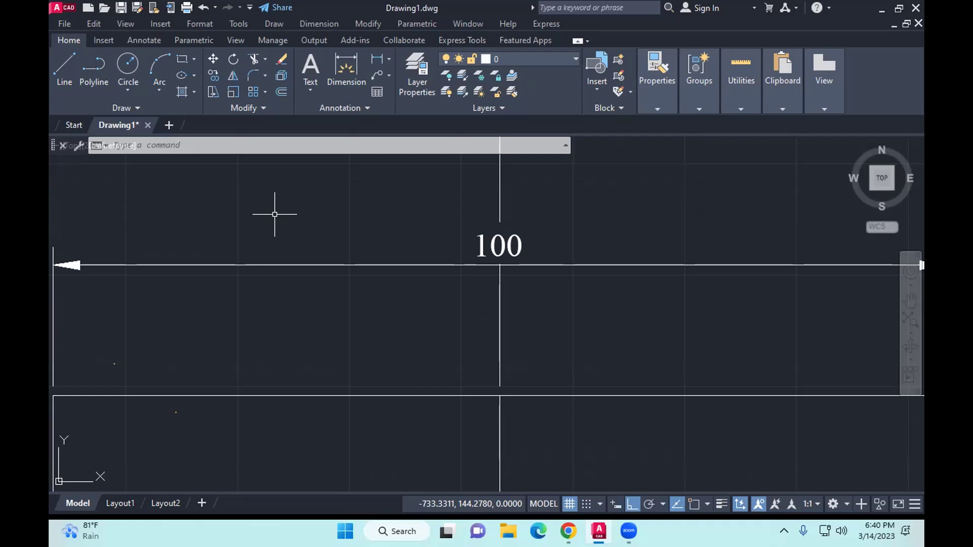
Step: Create a multileader style named "new" based on Standard, and open its settings
{"action": "scroll", "coordinate": [304, 216], "scroll_direction": "down", "scroll_amount": 8}
{"action": "scroll", "coordinate": [432, 276], "scroll_direction": "up", "scroll_amount": 5}
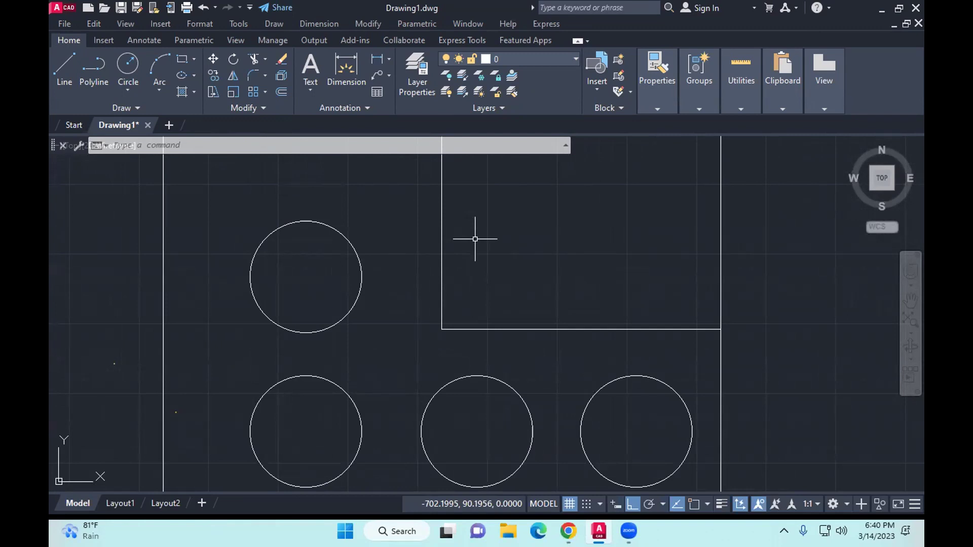
{"action": "left_click", "coordinate": [182, 23]}
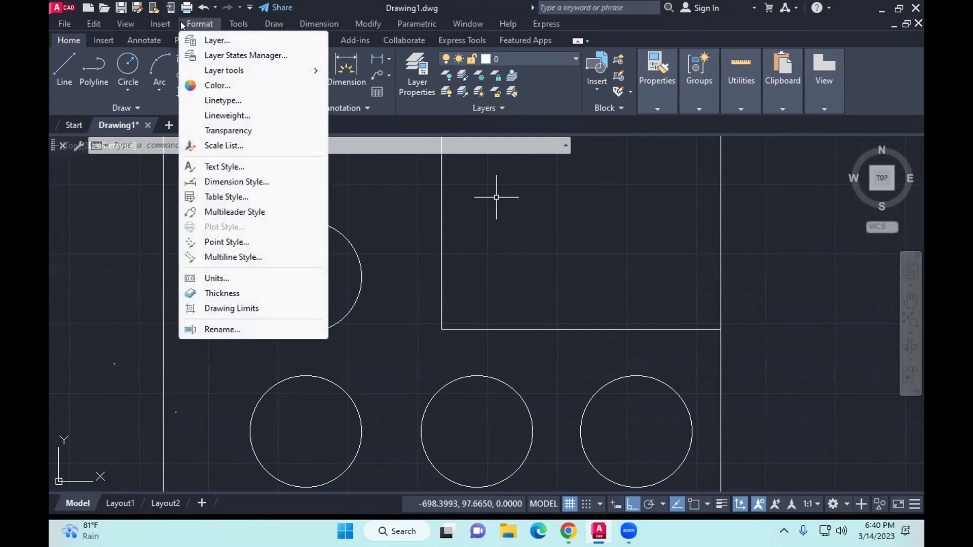
{"action": "left_click", "coordinate": [215, 216]}
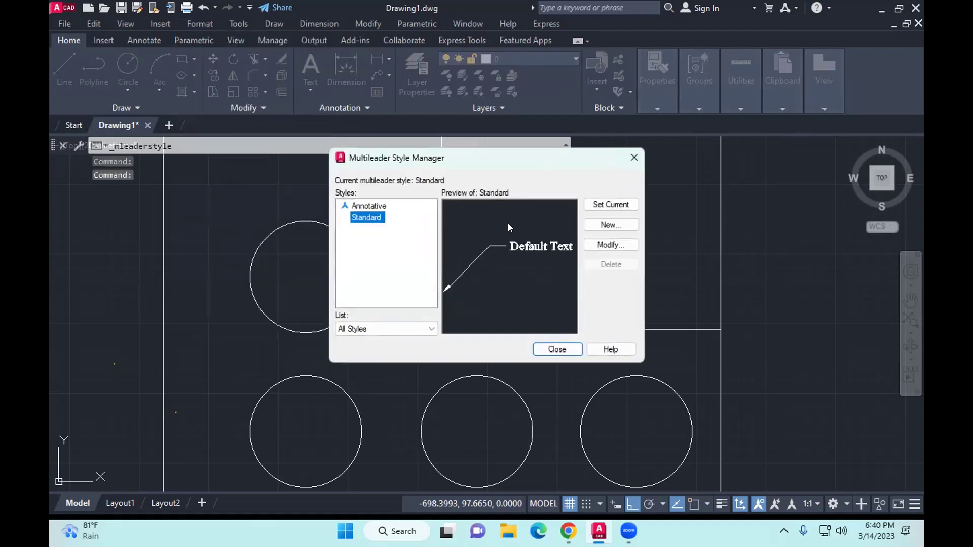
{"action": "left_click", "coordinate": [592, 226]}
{"action": "type", "text": "new"}
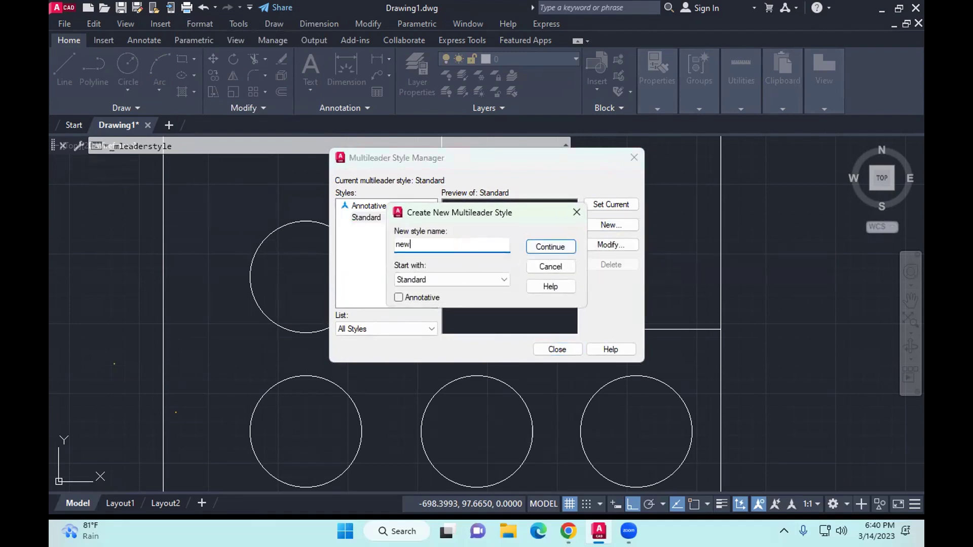
{"action": "key", "text": "Return"}
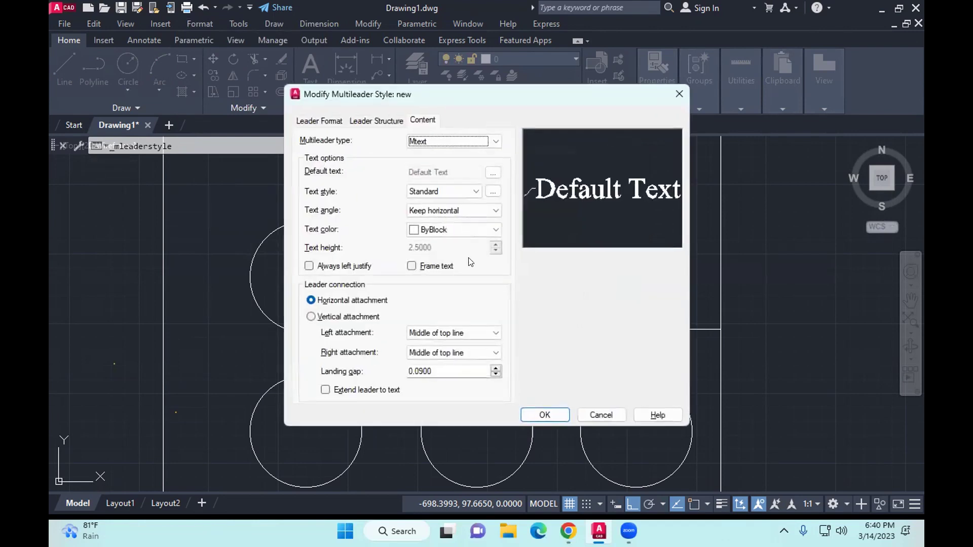
Step: Set the arrowhead size of the "new" multileader style to 3, then save the style and close the style manager
{"action": "left_click", "coordinate": [338, 120]}
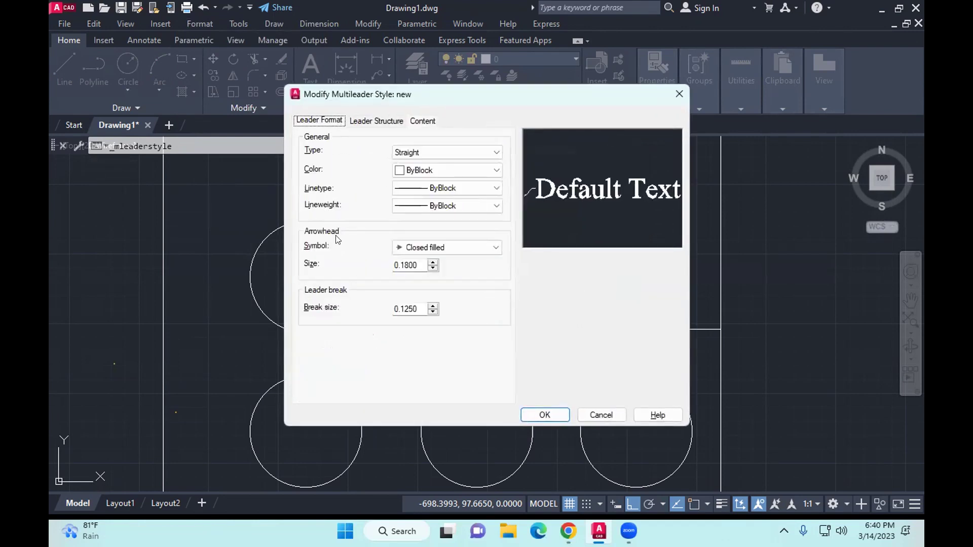
{"action": "double_click", "coordinate": [415, 265]}
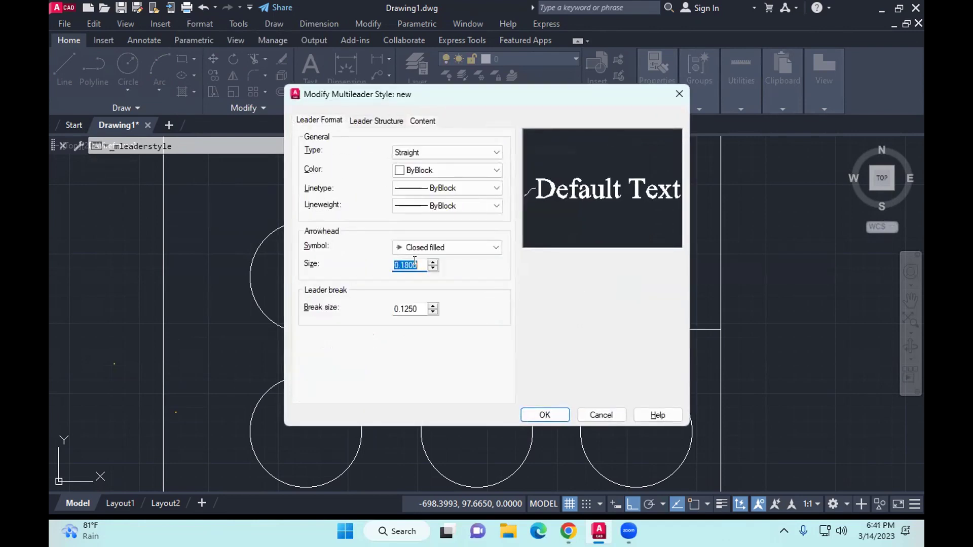
{"action": "type", "text": "3"}
{"action": "left_click", "coordinate": [544, 415]}
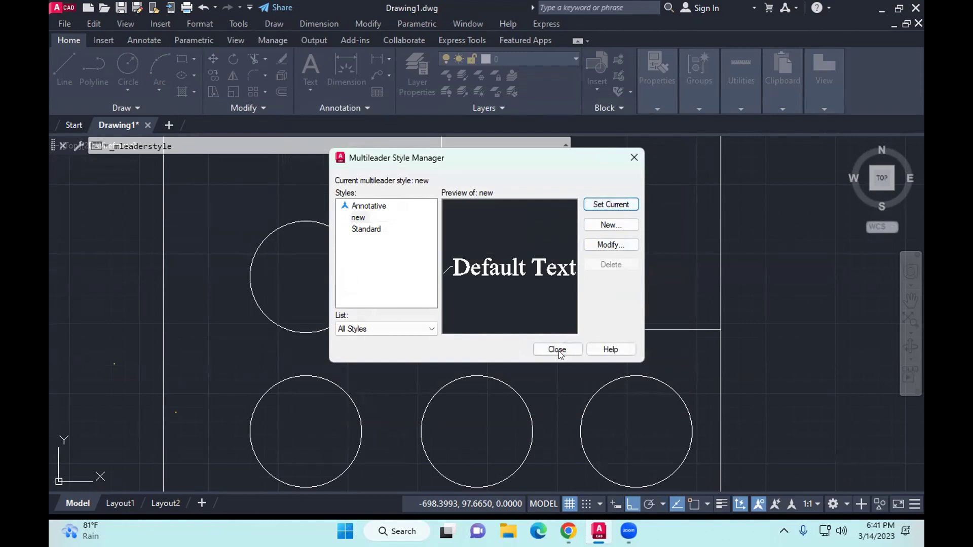
{"action": "left_click", "coordinate": [557, 349]}
Step: Start a multileader with object snap on and ortho off, from the lower-right circle's right edge to a landing point just outside the square
{"action": "scroll", "coordinate": [413, 391], "scroll_direction": "down", "scroll_amount": 4}
{"action": "middle_click_drag", "start_coordinate": [379, 219], "coordinate": [298, 163]}
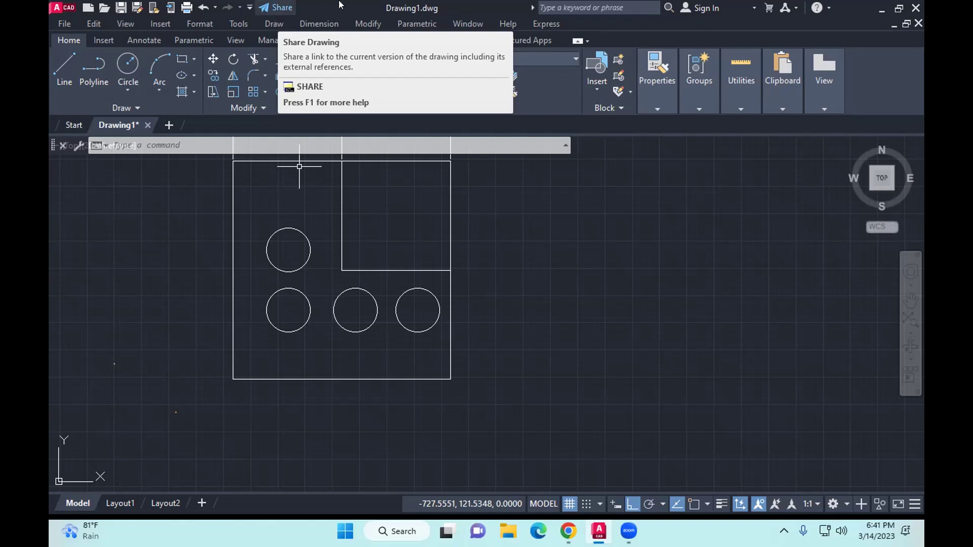
{"action": "left_click", "coordinate": [322, 22]}
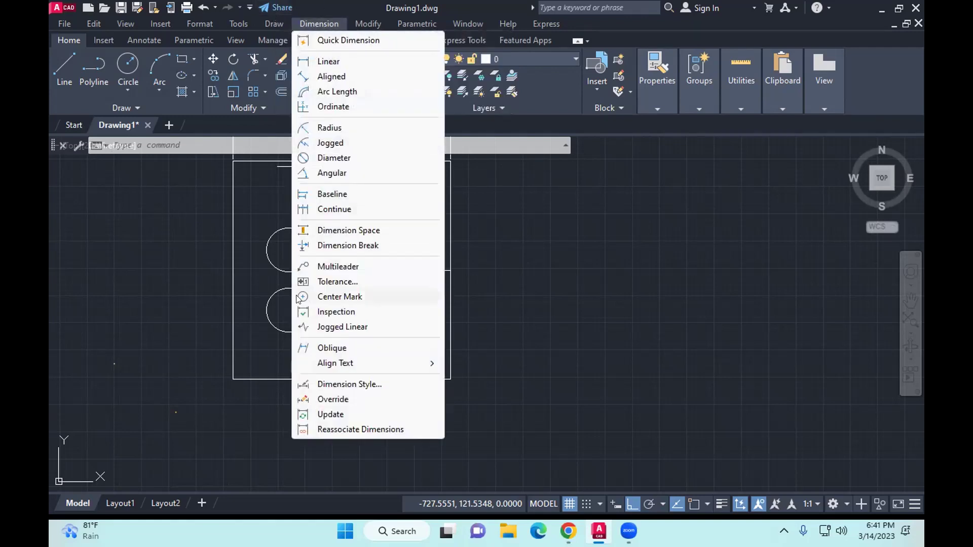
{"action": "left_click", "coordinate": [319, 265]}
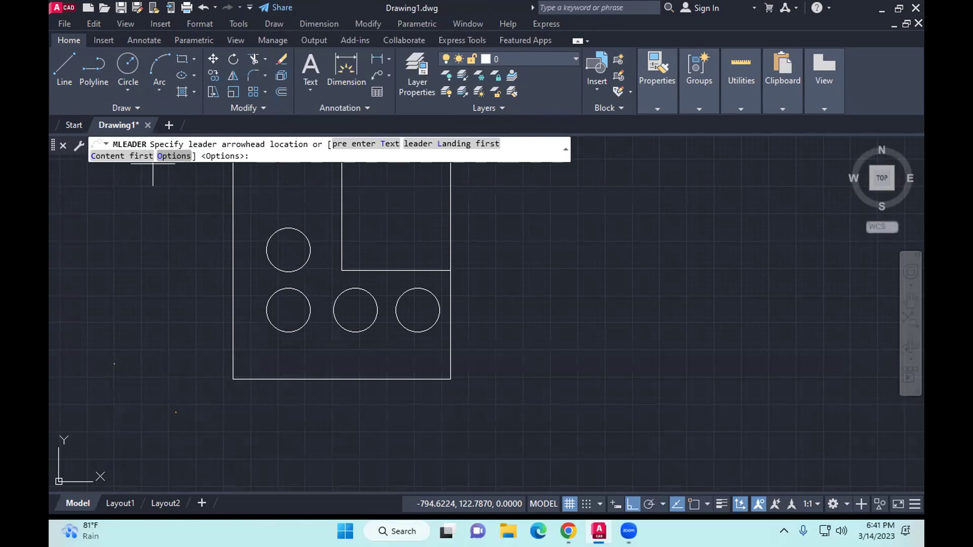
{"action": "key", "text": "F3"}
{"action": "scroll", "coordinate": [366, 331], "scroll_direction": "up", "scroll_amount": 4}
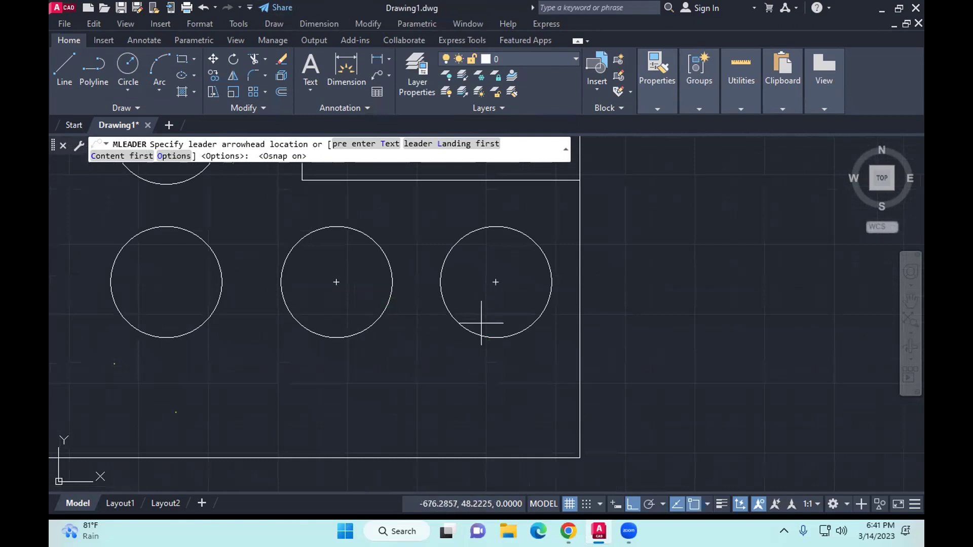
{"action": "left_click", "coordinate": [552, 285]}
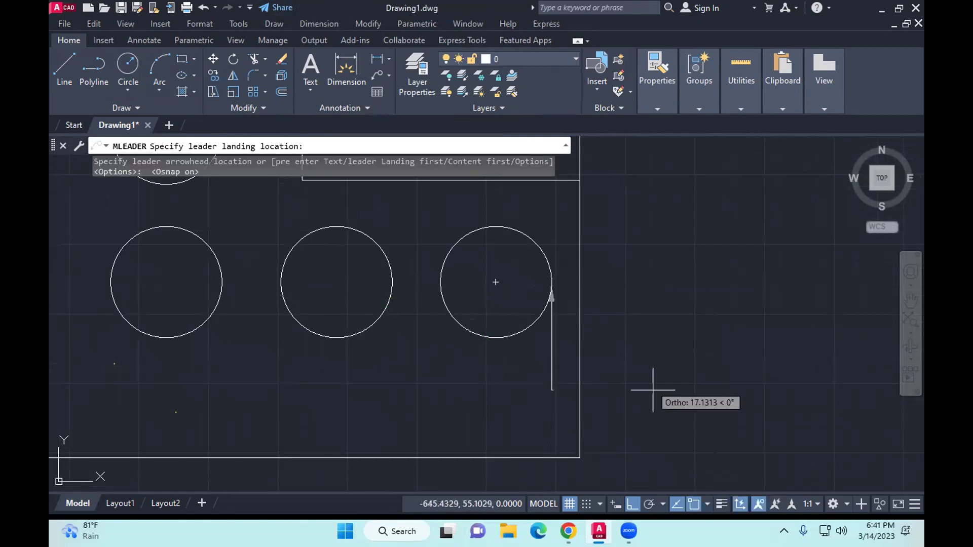
{"action": "left_click", "coordinate": [632, 504]}
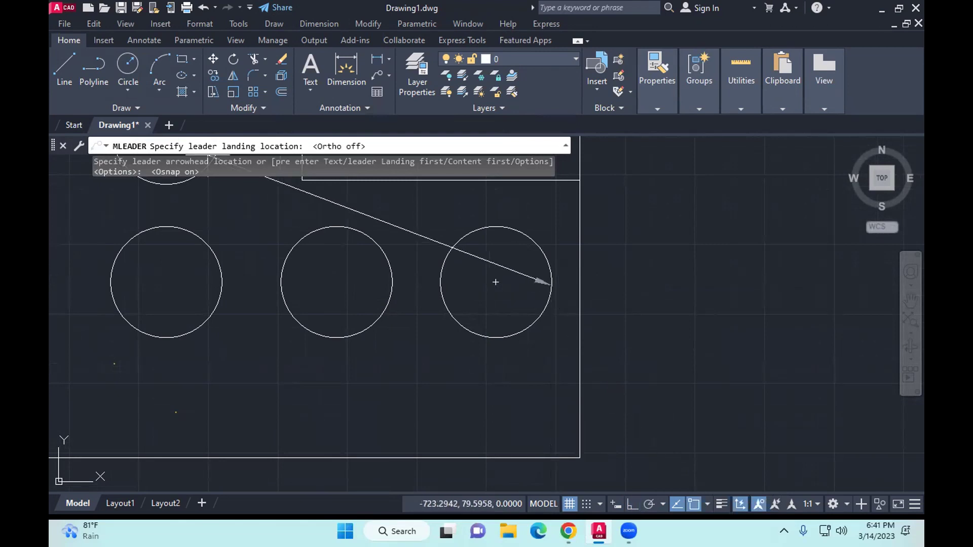
{"action": "mouse_move", "coordinate": [667, 391]}
{"action": "middle_mouse_down"}
{"action": "mouse_move", "coordinate": [534, 310]}
{"action": "mouse_move", "coordinate": [552, 327]}
{"action": "middle_mouse_up"}
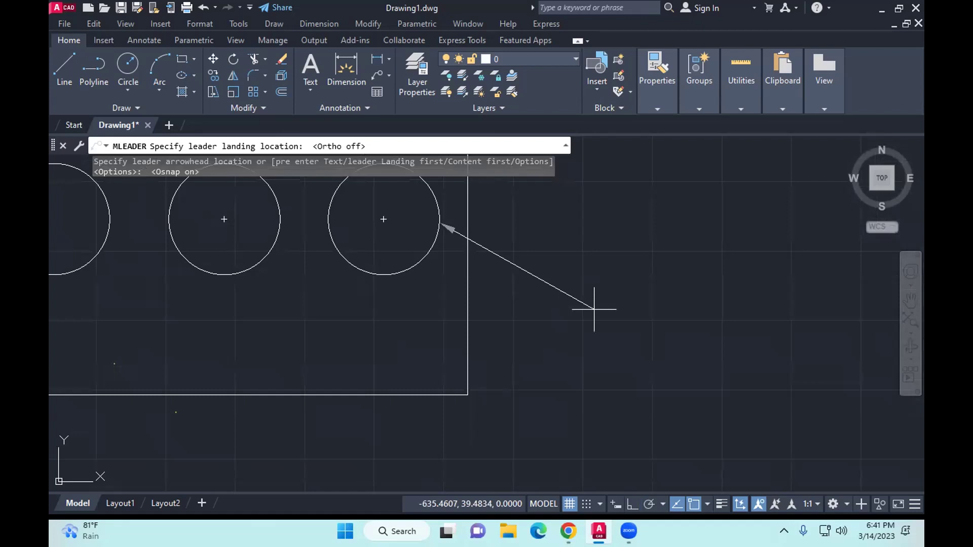
{"action": "left_click", "coordinate": [507, 350]}
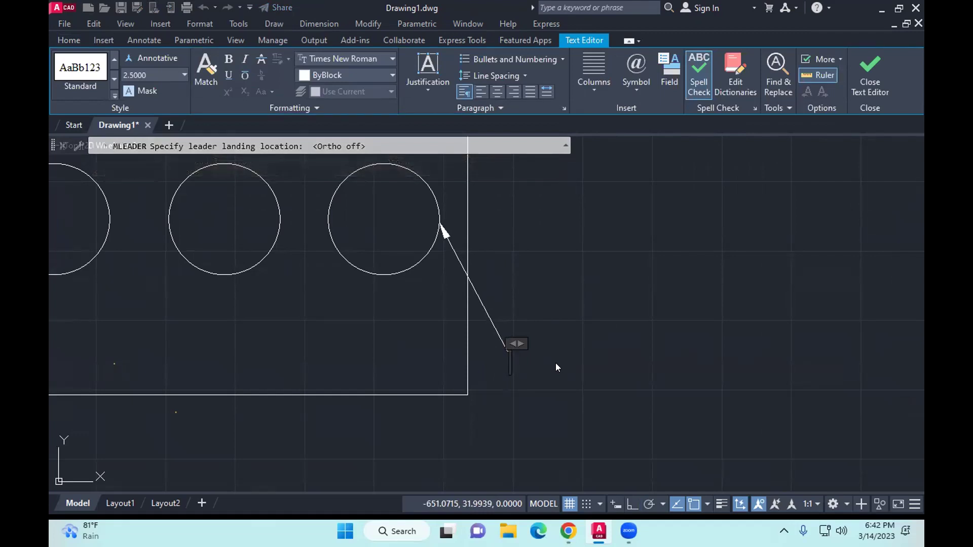
Step: Enter the leader text "4 x Ø20" using the diameter symbol, and finish the multileader
{"action": "type", "text": "4 x"}
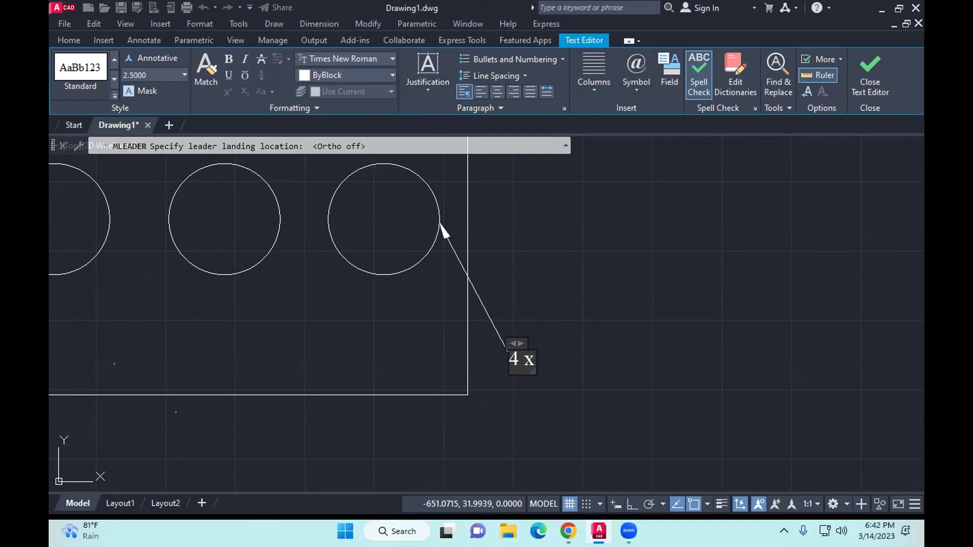
{"action": "left_click", "coordinate": [635, 93]}
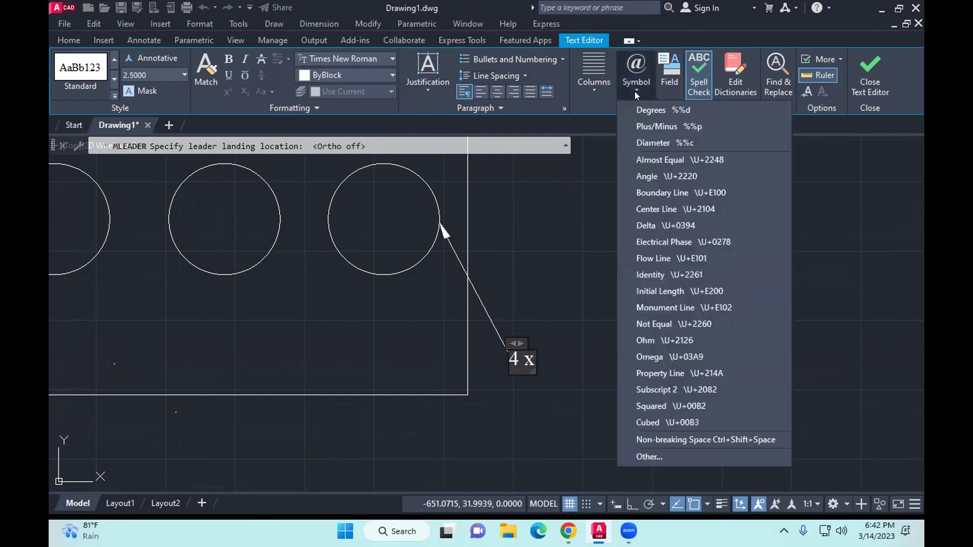
{"action": "left_click", "coordinate": [653, 144]}
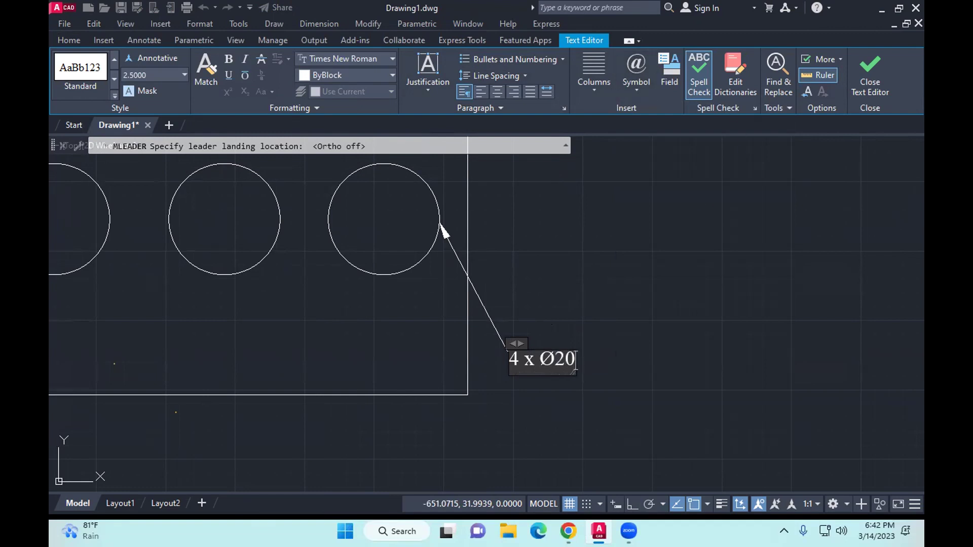
{"action": "left_click", "coordinate": [575, 357]}
{"action": "middle_click_drag", "start_coordinate": [576, 357], "coordinate": [619, 337]}
{"action": "scroll", "coordinate": [619, 337], "scroll_direction": "down", "scroll_amount": 3}
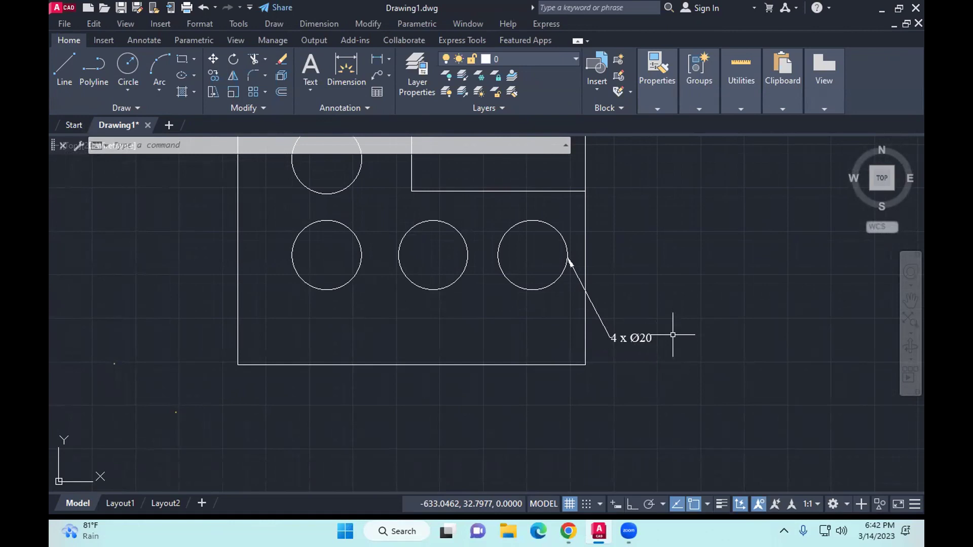
Step: Change the left attachment of the 4 x Ø20 multileader to "Underline top line" in its properties, and deselect it
{"action": "left_click", "coordinate": [613, 336]}
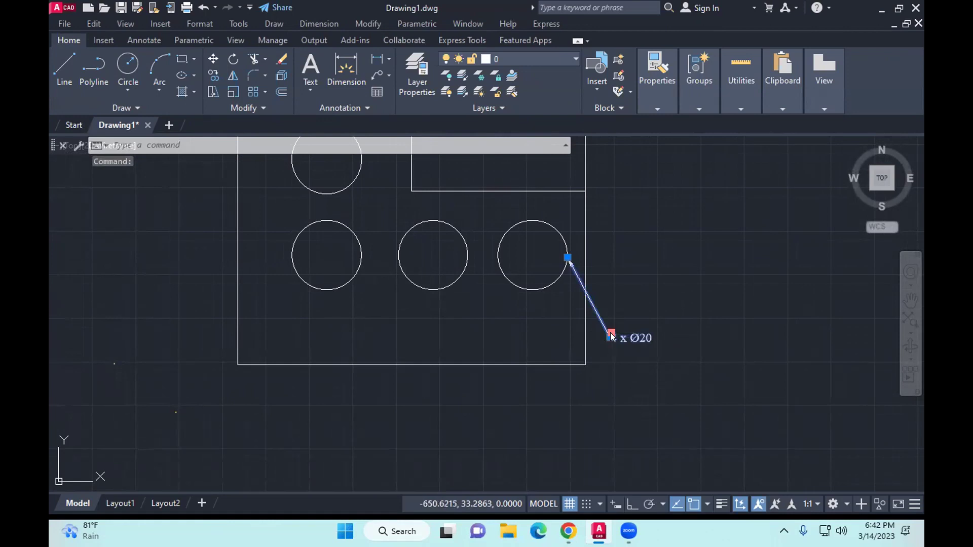
{"action": "right_click", "coordinate": [612, 335]}
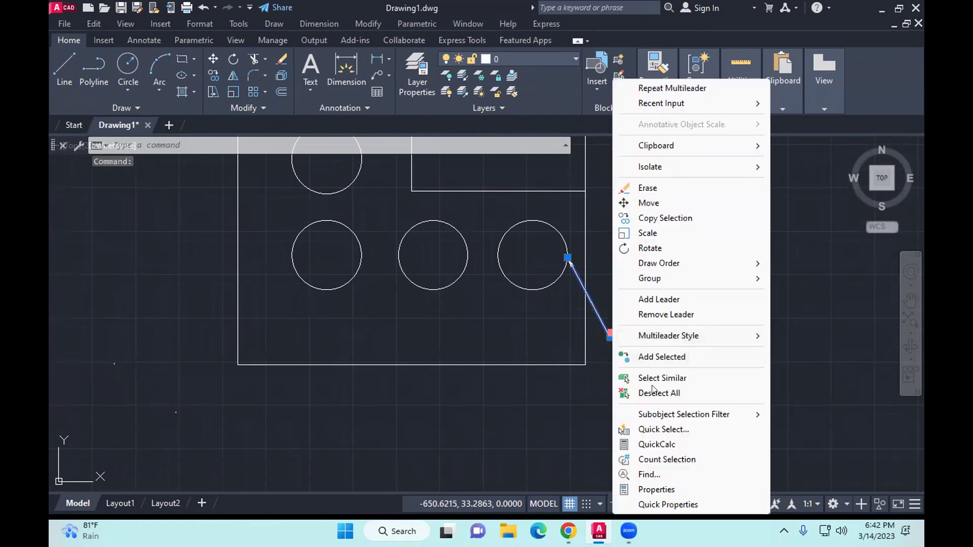
{"action": "left_click", "coordinate": [656, 490]}
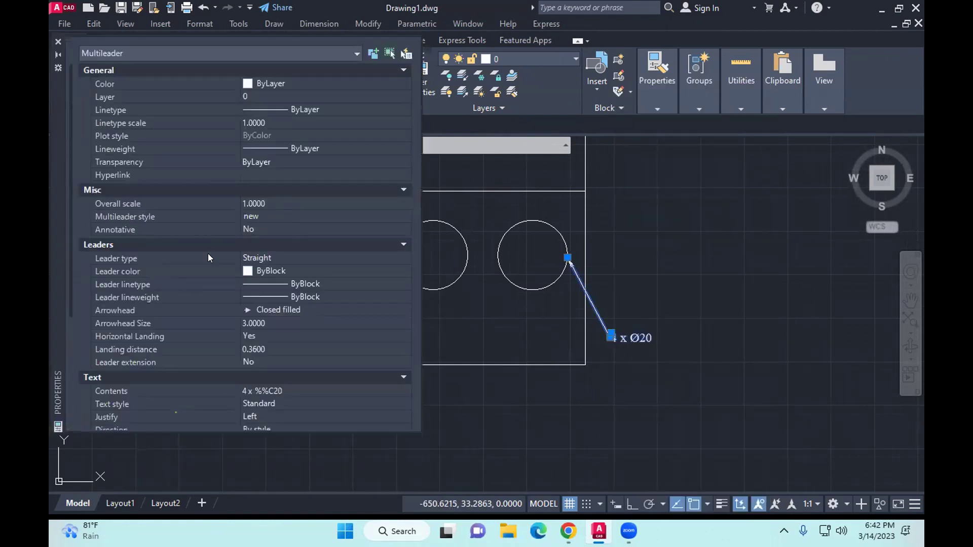
{"action": "scroll", "coordinate": [208, 256], "scroll_direction": "down", "scroll_amount": 5}
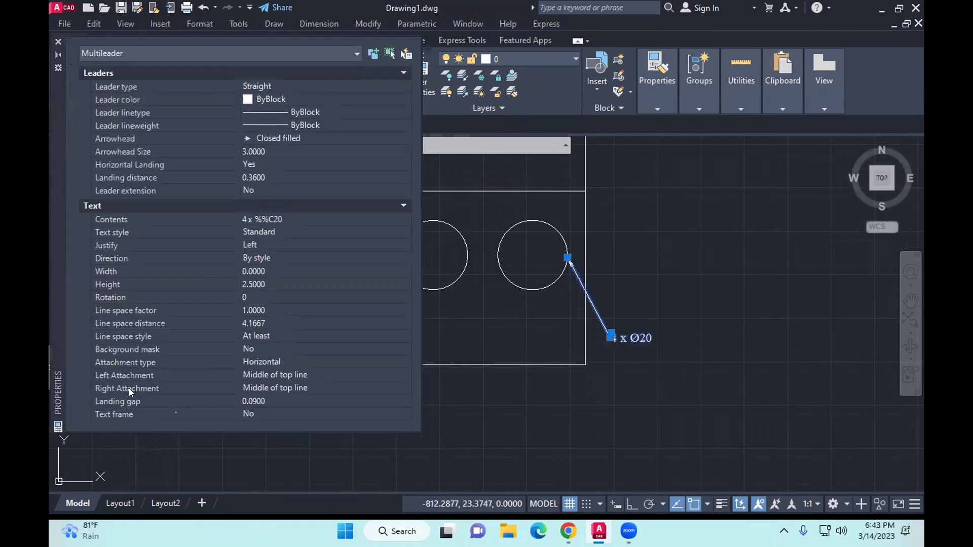
{"action": "left_click", "coordinate": [301, 375]}
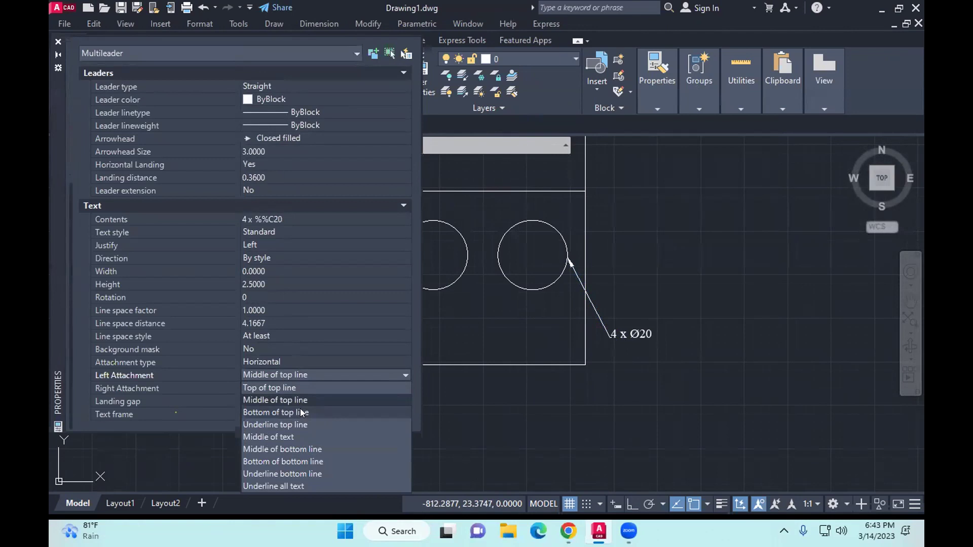
{"action": "left_click", "coordinate": [293, 424]}
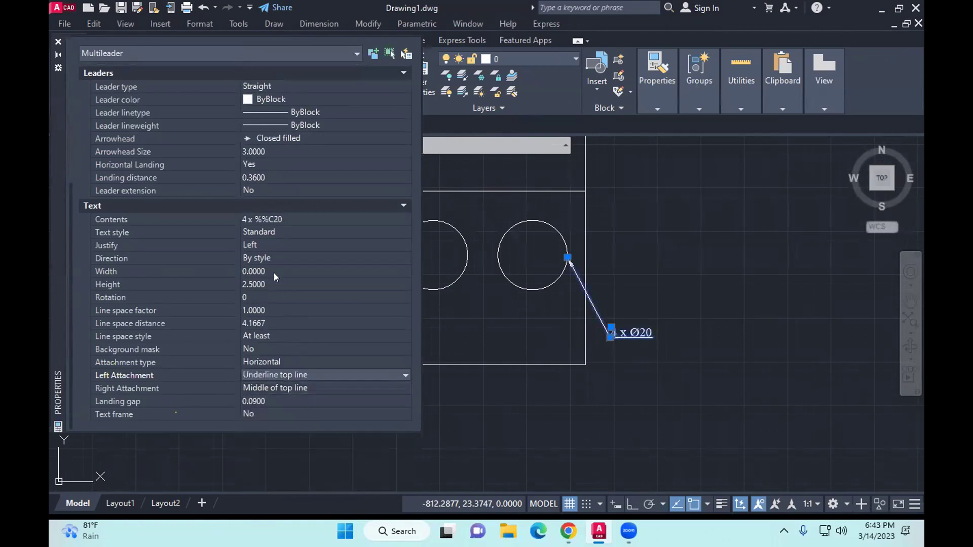
{"action": "left_click", "coordinate": [58, 42]}
{"action": "scroll", "coordinate": [390, 332], "scroll_direction": "down", "scroll_amount": 2}
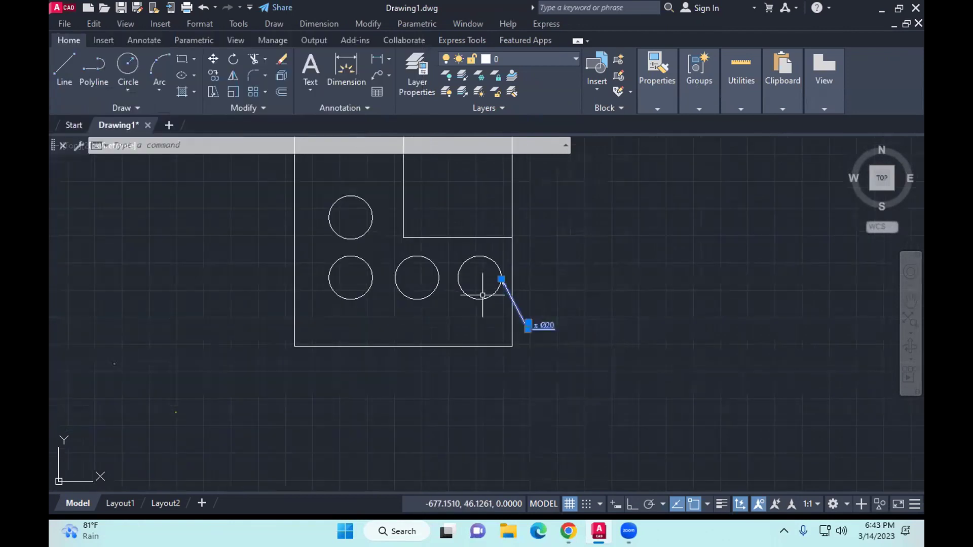
{"action": "key", "text": "Escape"}
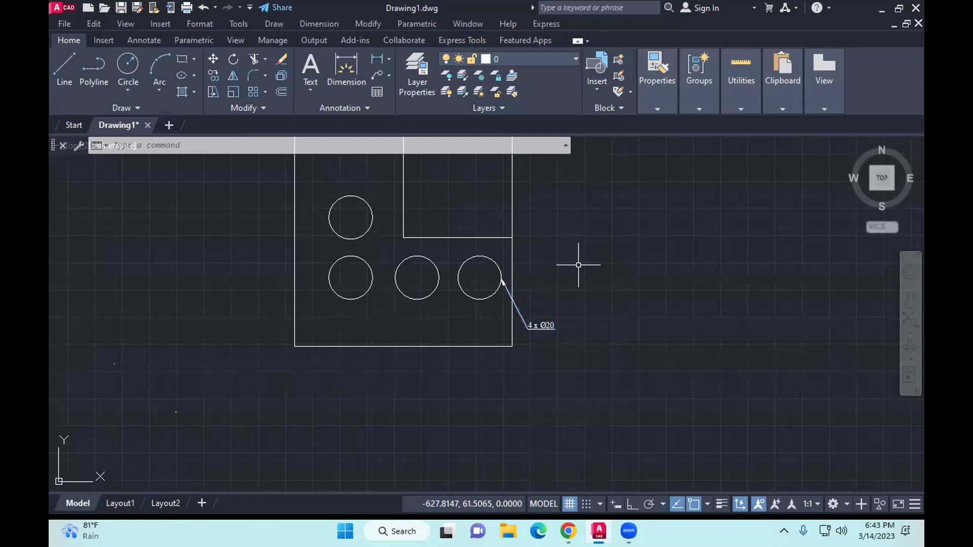